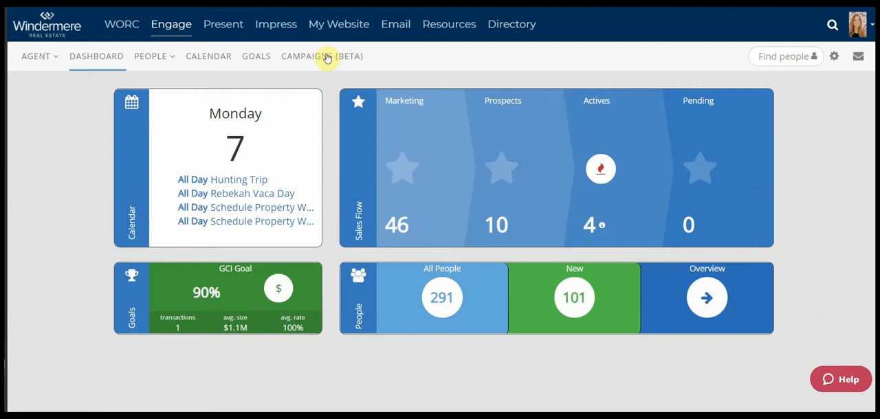
Open the library of ready-made content from the Campaigns (Beta) area
{"action": "left_click", "coordinate": [327, 58]}
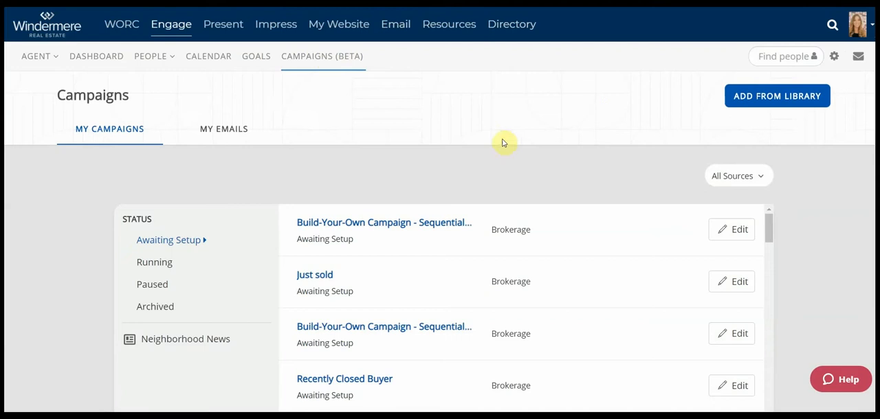
{"action": "left_click", "coordinate": [788, 100]}
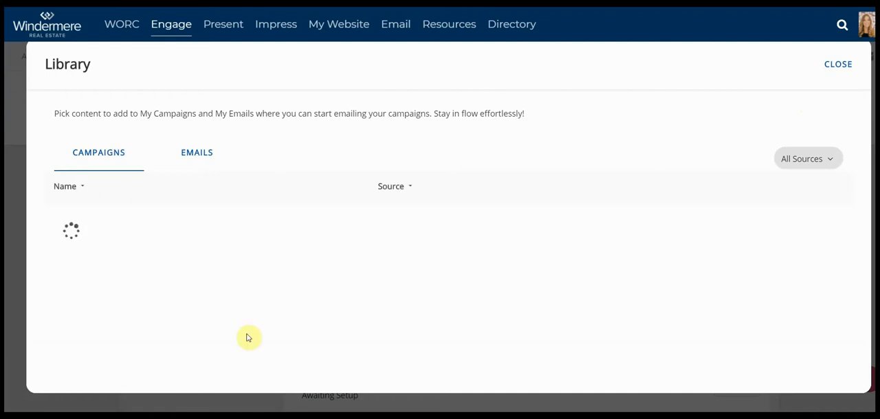
{"action": "left_click", "coordinate": [82, 187]}
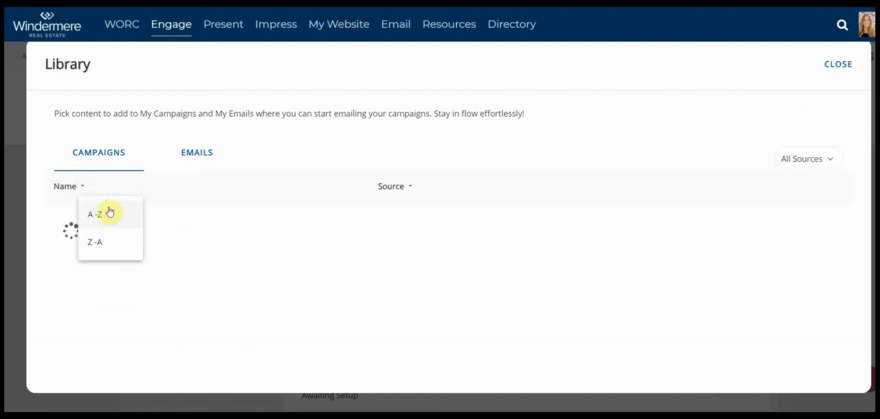
{"action": "left_click", "coordinate": [292, 126]}
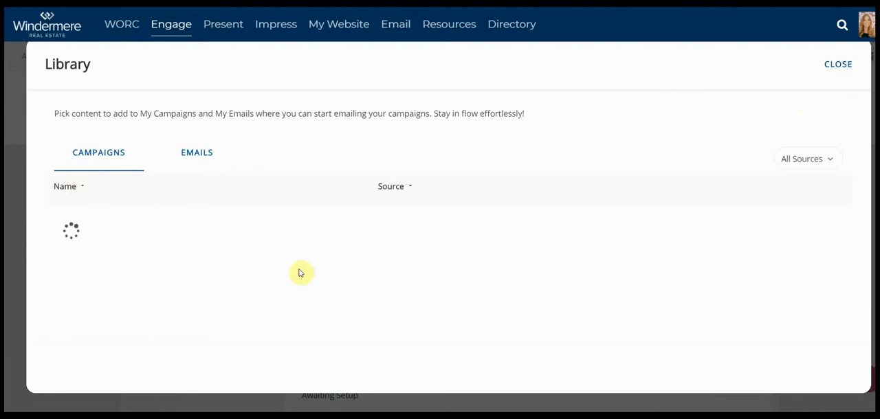
{"action": "left_click", "coordinate": [406, 189]}
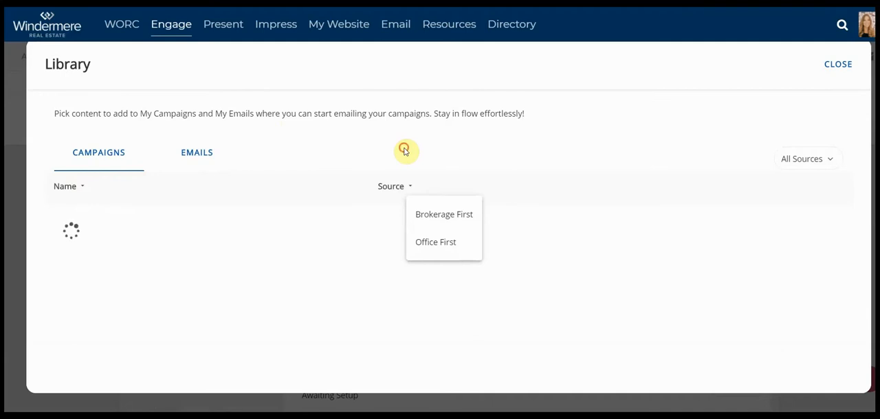
{"action": "left_click", "coordinate": [405, 150]}
Sort the library's campaigns by name from A to Z
{"action": "scroll", "coordinate": [309, 247], "scroll_direction": "down", "scroll_amount": 5}
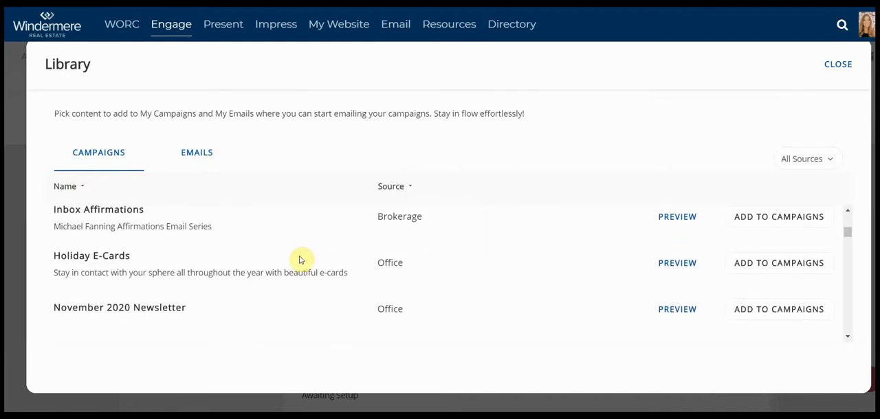
{"action": "left_click", "coordinate": [80, 186]}
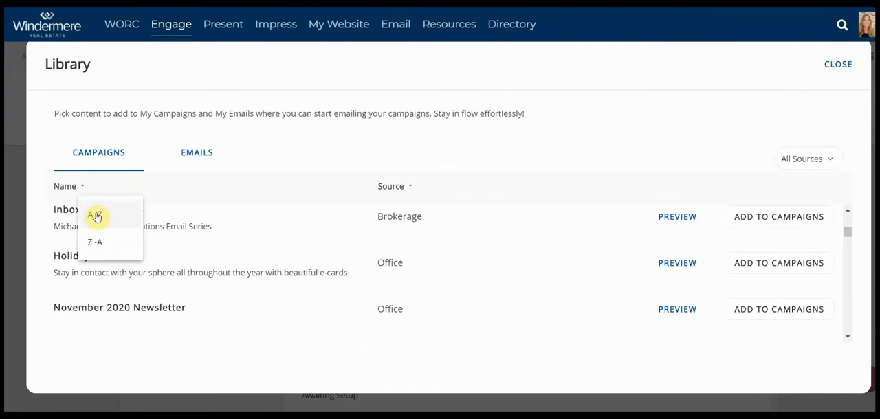
{"action": "left_click", "coordinate": [99, 218]}
Add the "Build-Your-Own Campaign - Specific Dates" campaign to My Campaigns and close the library
{"action": "scroll", "coordinate": [177, 254], "scroll_direction": "down", "scroll_amount": 3}
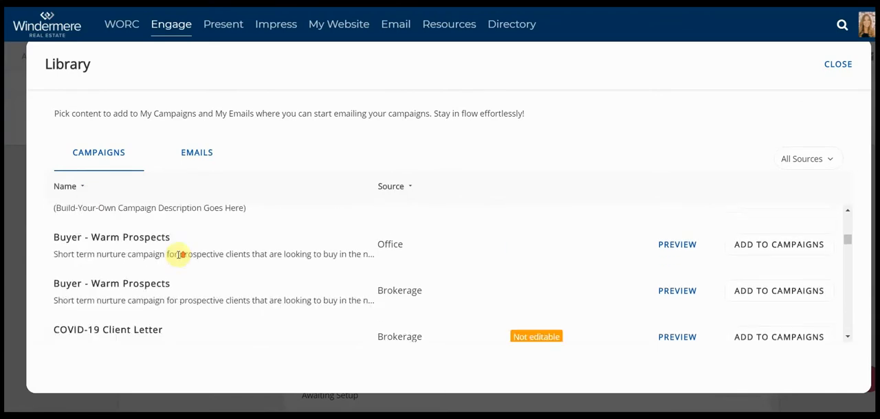
{"action": "scroll", "coordinate": [172, 310], "scroll_direction": "up", "scroll_amount": 2}
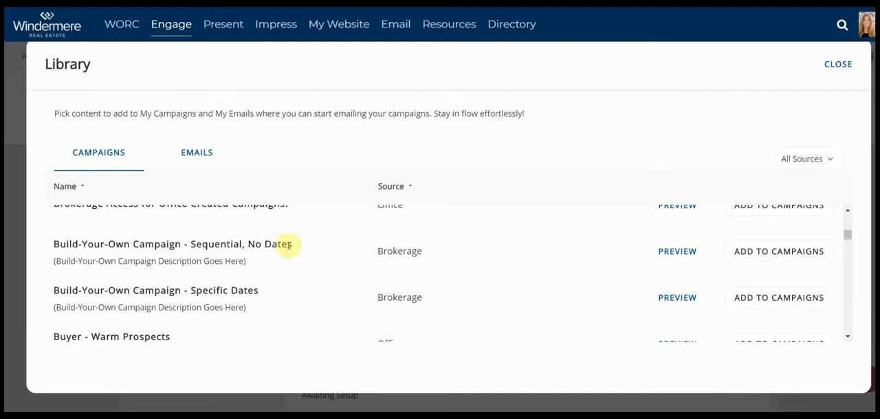
{"action": "scroll", "coordinate": [292, 248], "scroll_direction": "up", "scroll_amount": 1}
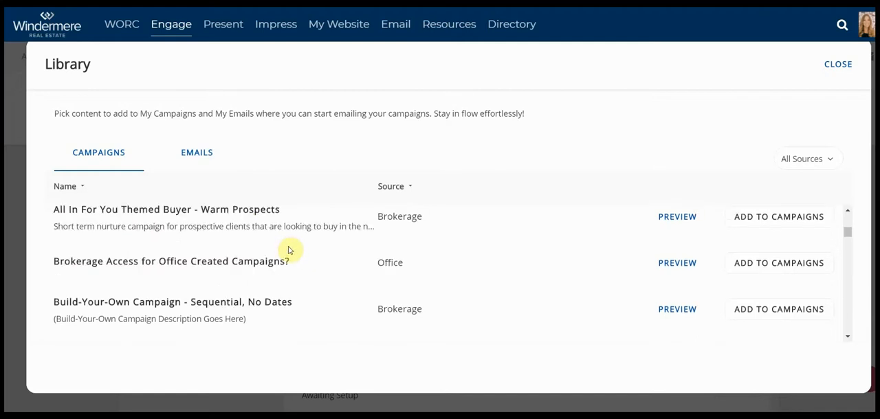
{"action": "scroll", "coordinate": [290, 245], "scroll_direction": "down", "scroll_amount": 2}
{"action": "scroll", "coordinate": [288, 216], "scroll_direction": "up", "scroll_amount": 1}
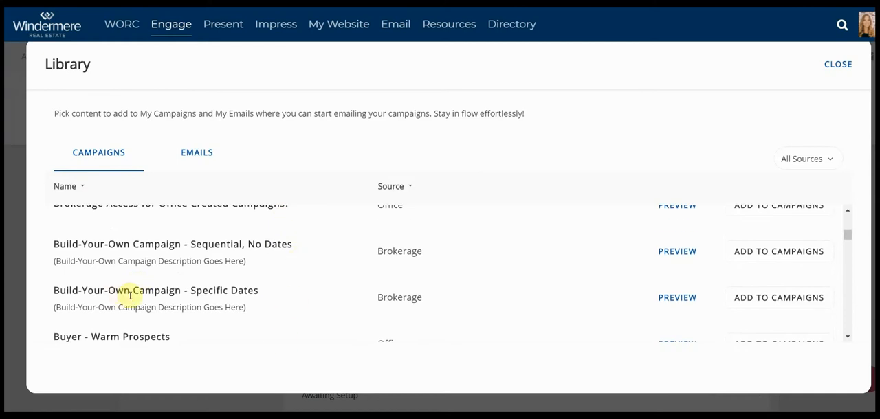
{"action": "left_click_drag", "start_coordinate": [58, 288], "coordinate": [275, 296]}
{"action": "left_click", "coordinate": [275, 296]}
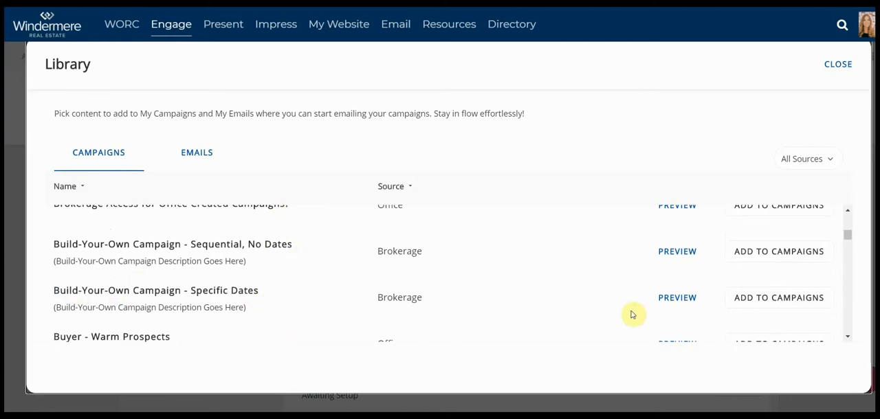
{"action": "left_click", "coordinate": [776, 301]}
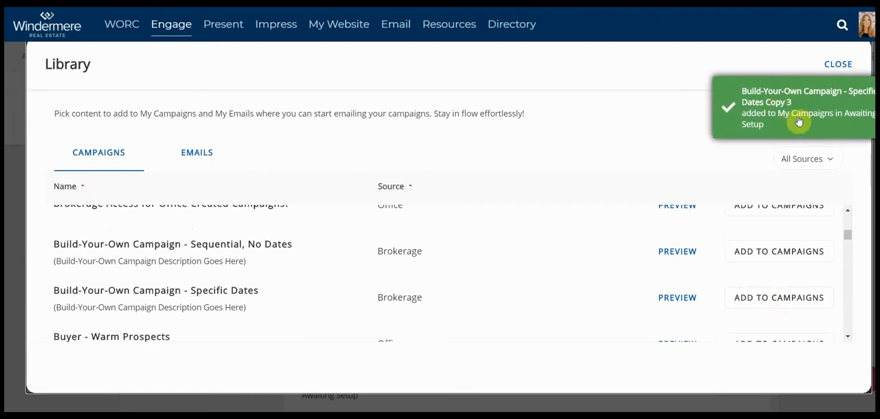
{"action": "left_click", "coordinate": [838, 64]}
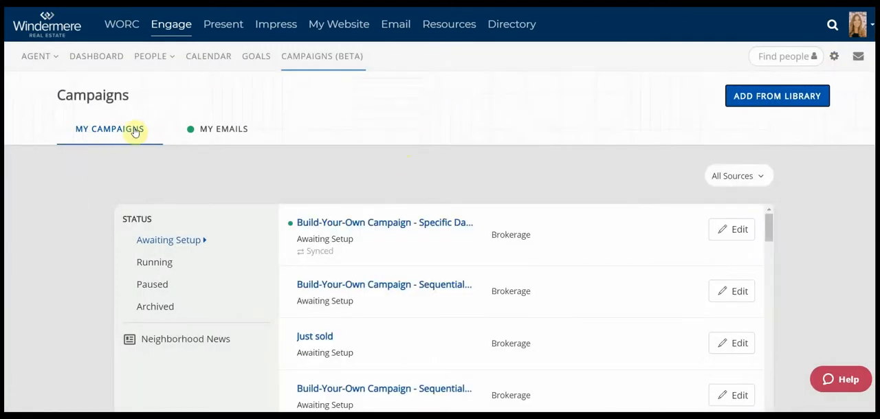
Duplicate the "Build-Your-Own Email Copy 1 Copy 3" email in My Emails
{"action": "left_click", "coordinate": [232, 131]}
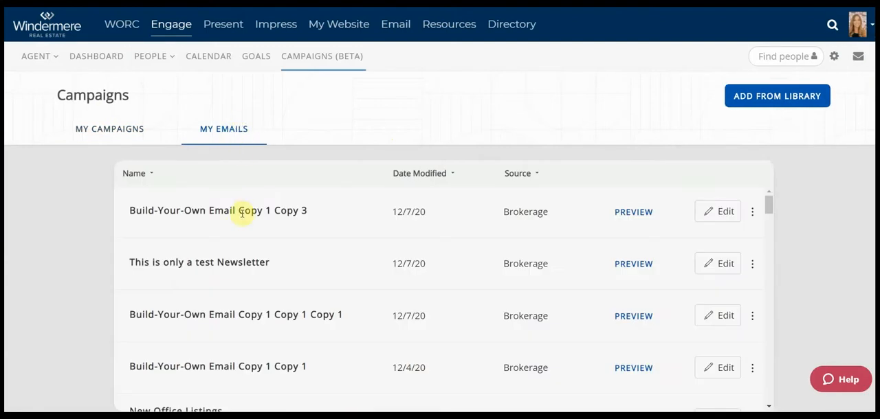
{"action": "left_click_drag", "start_coordinate": [157, 210], "coordinate": [314, 212]}
{"action": "left_click", "coordinate": [316, 210]}
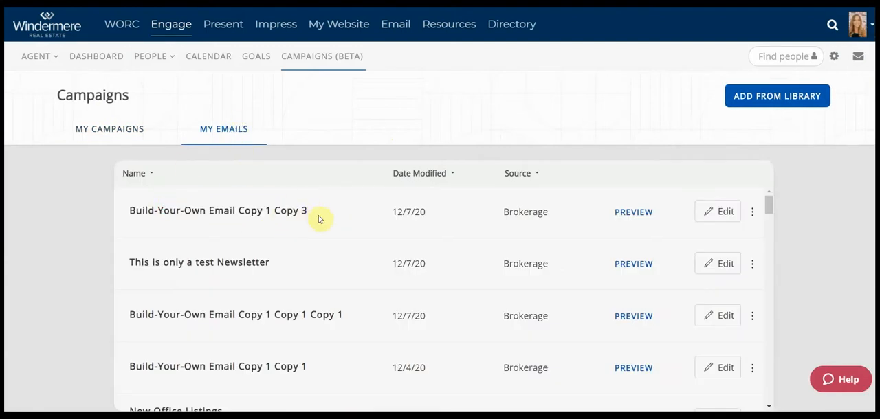
{"action": "left_click", "coordinate": [752, 215]}
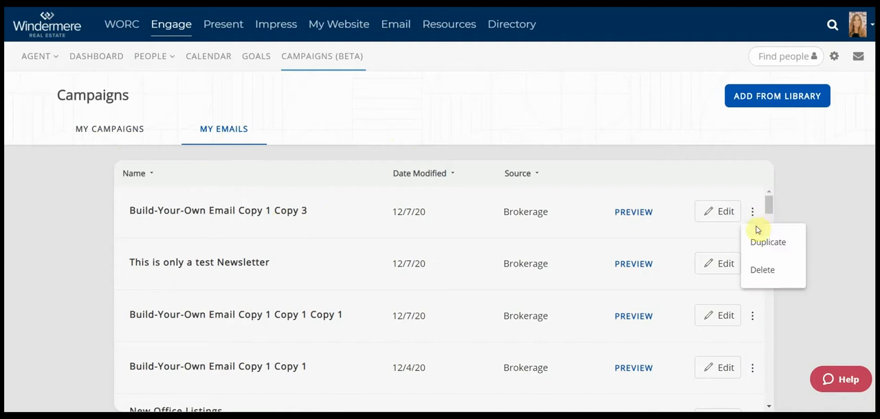
{"action": "left_click", "coordinate": [768, 244]}
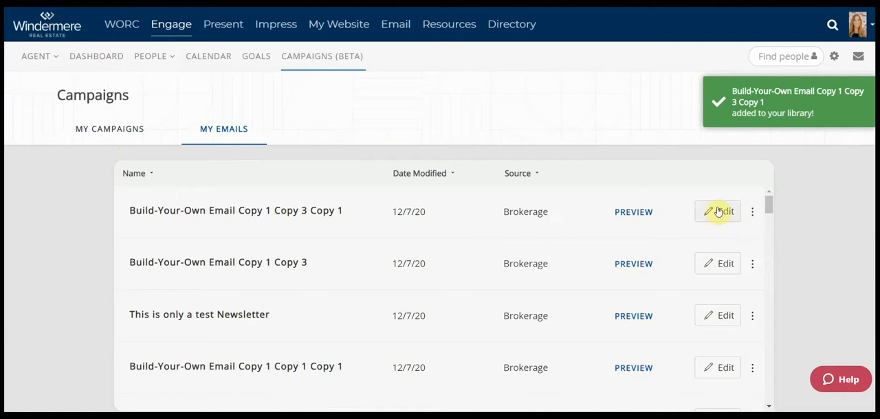
Open the duplicated email for editing and rename it "Newsletter Example"
{"action": "left_click", "coordinate": [718, 212]}
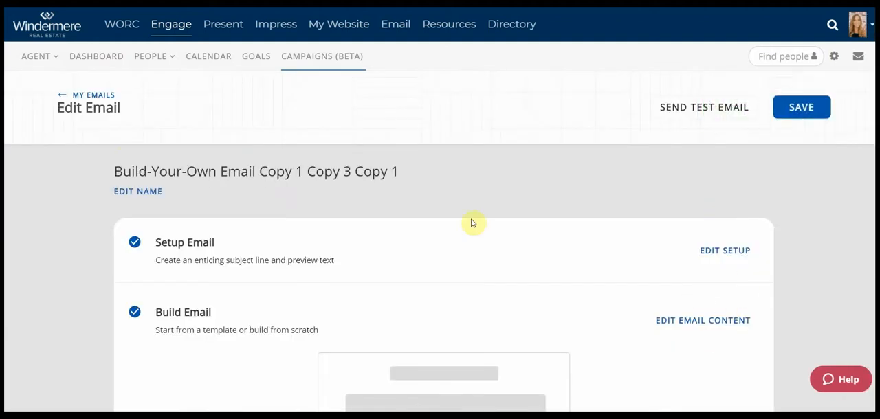
{"action": "left_click", "coordinate": [147, 193]}
{"action": "left_click_drag", "start_coordinate": [337, 183], "coordinate": [38, 186]}
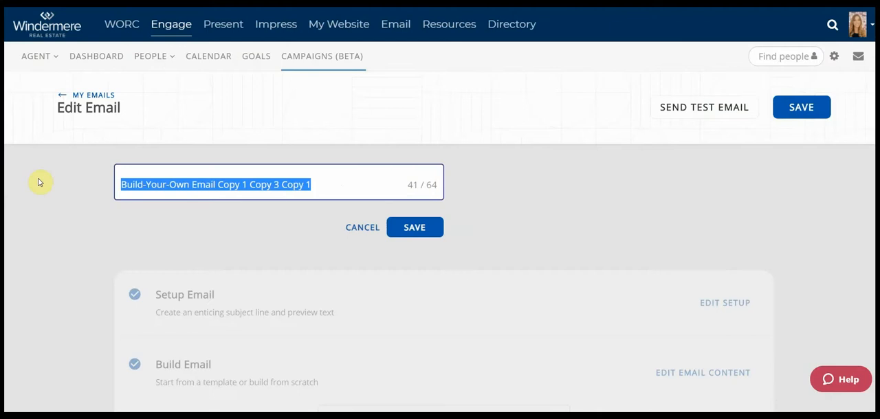
{"action": "type", "text": "N"}
{"action": "key", "text": "BackSpace"}
{"action": "key", "text": "BackSpace"}
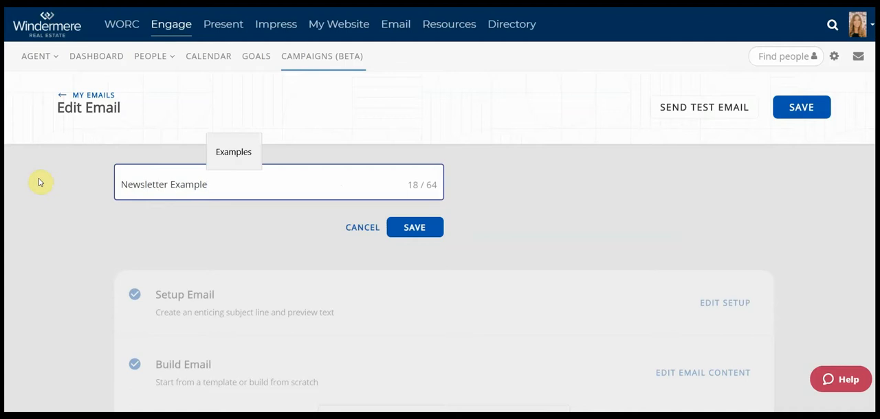
{"action": "left_click", "coordinate": [431, 233]}
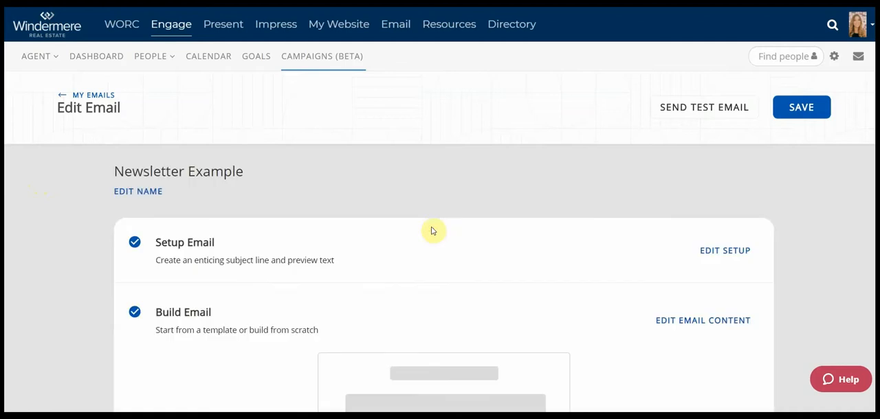
Set the email's subject line to "December Newsletter" in its setup
{"action": "left_click", "coordinate": [718, 251]}
{"action": "scroll", "coordinate": [320, 298], "scroll_direction": "down", "scroll_amount": 1}
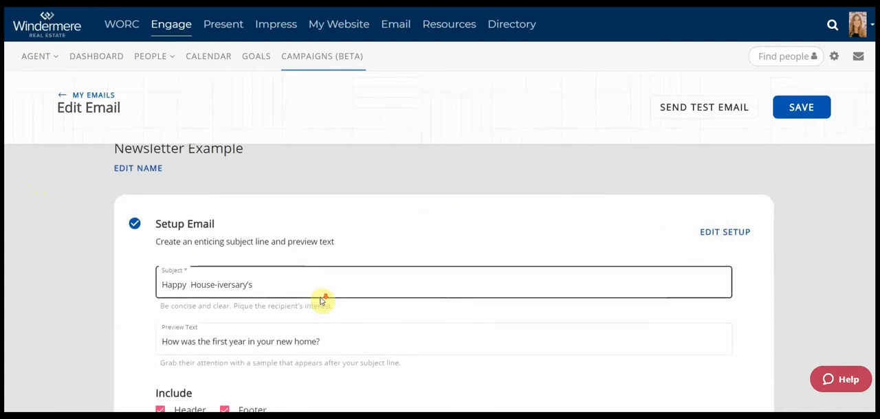
{"action": "left_click_drag", "start_coordinate": [352, 252], "coordinate": [57, 229]}
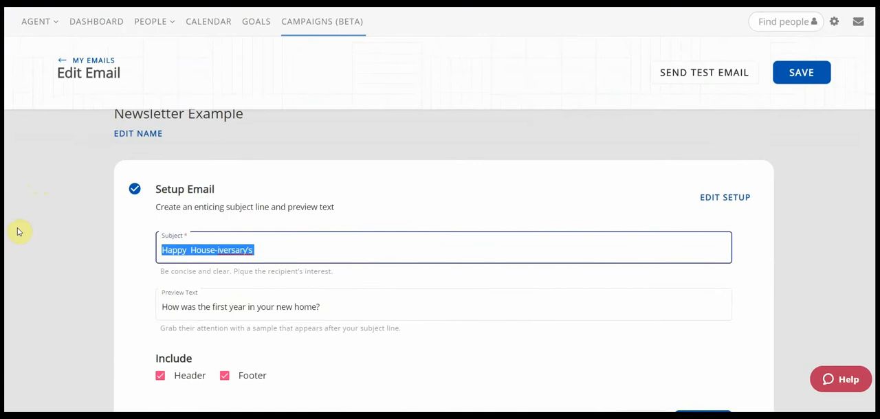
{"action": "type", "text": "Decem"}
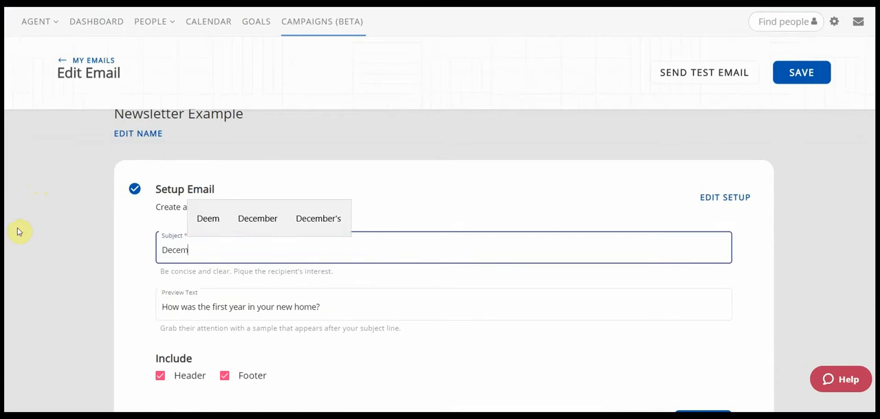
{"action": "type", "text": "ber Newslette"}
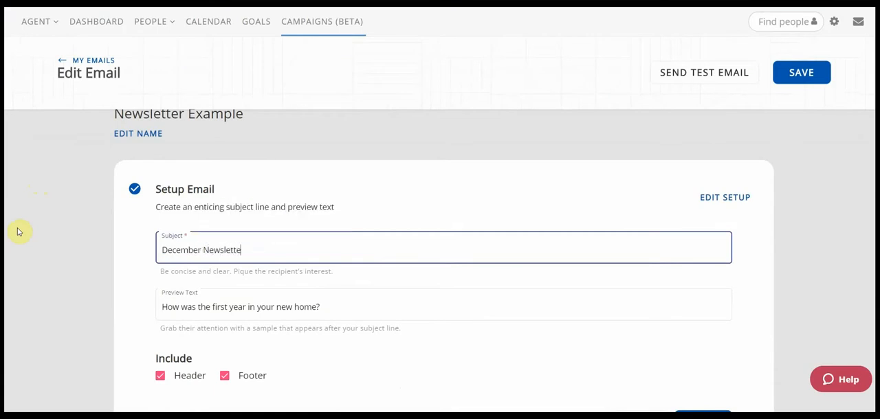
{"action": "type", "text": "r"}
Set the preview text to "See what's happening" and save the email setup
{"action": "left_click", "coordinate": [357, 307]}
{"action": "left_click_drag", "start_coordinate": [357, 307], "coordinate": [126, 300]}
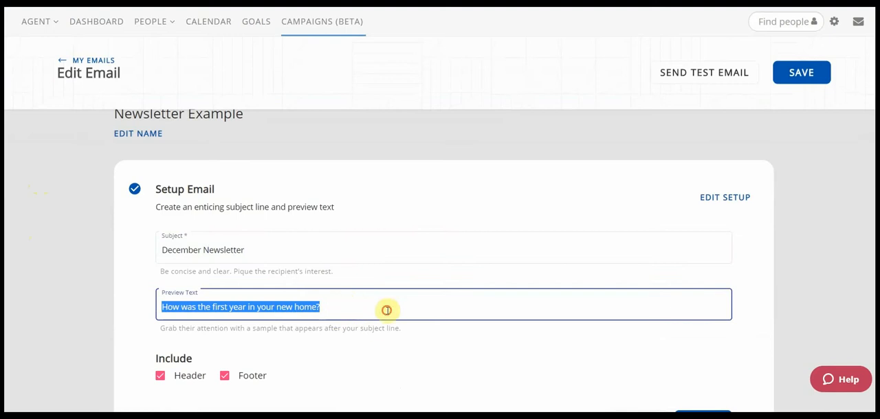
{"action": "type", "text": "Se"}
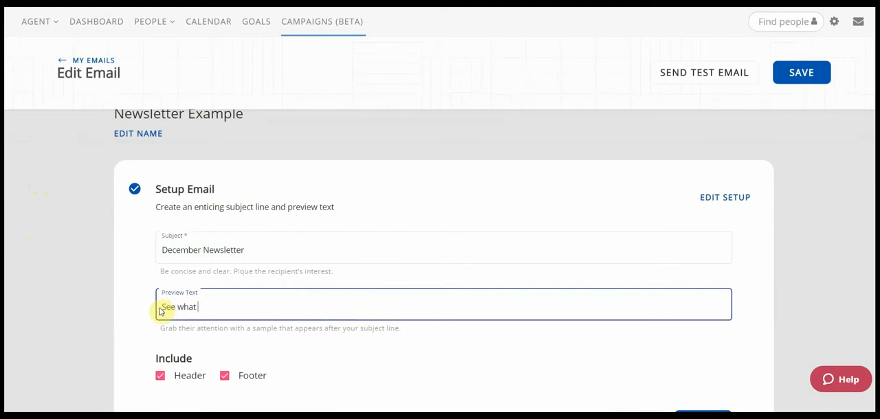
{"action": "type", "text": "e what"}
{"action": "key", "text": "BackSpace"}
{"action": "type", "text": "'s happening."}
{"action": "key", "text": "BackSpace"}
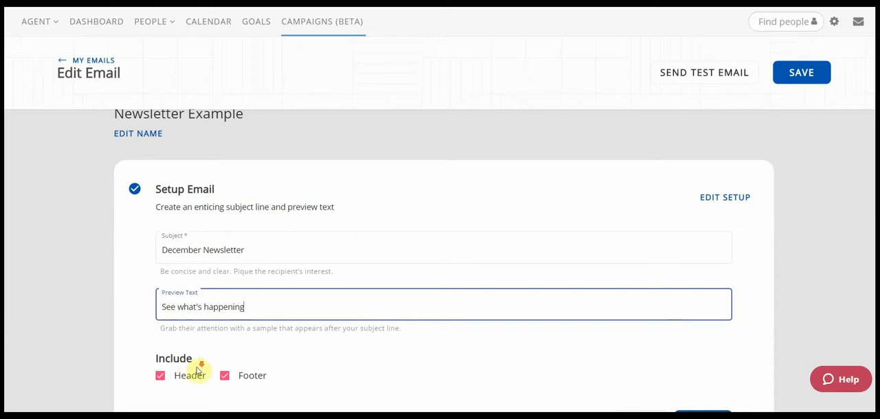
{"action": "scroll", "coordinate": [196, 357], "scroll_direction": "down", "scroll_amount": 2}
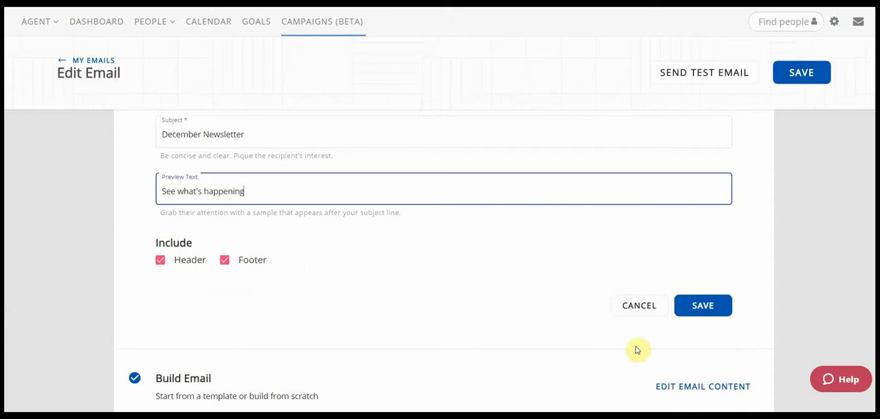
{"action": "left_click", "coordinate": [720, 303]}
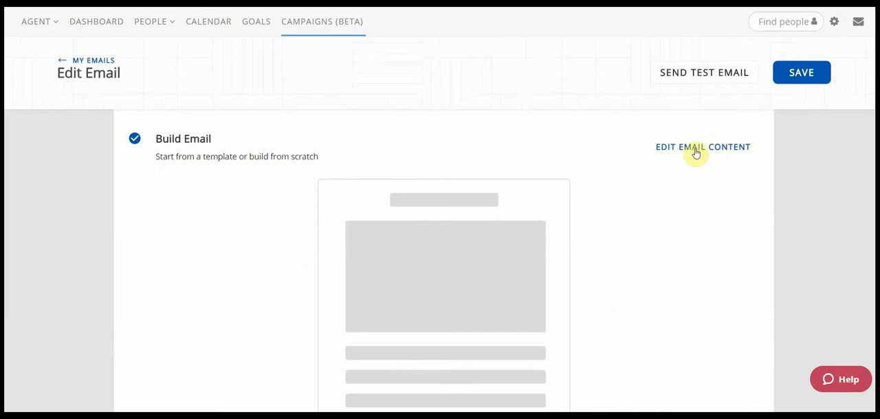
Open the email's content for editing and browse the templates it can be changed to
{"action": "left_click", "coordinate": [696, 152]}
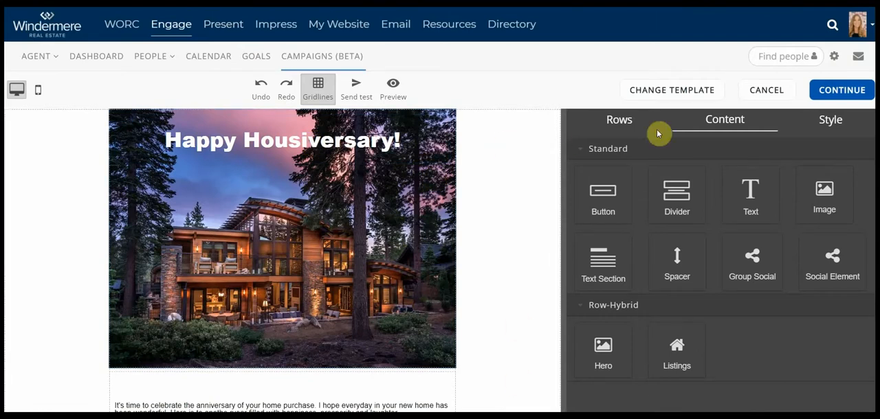
{"action": "left_click", "coordinate": [675, 92]}
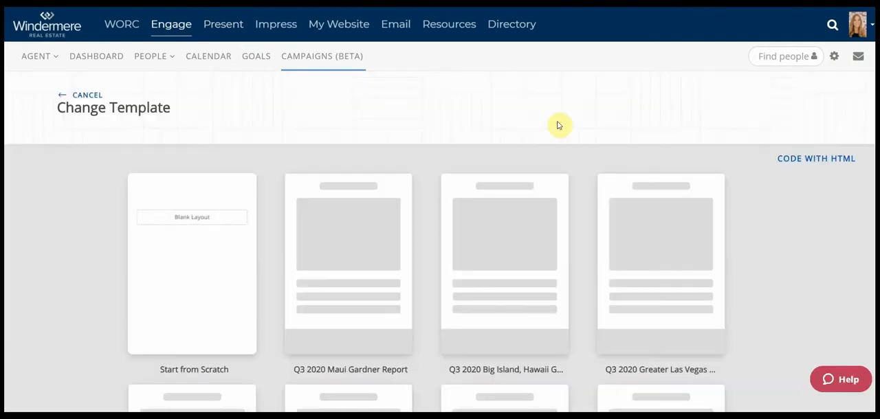
{"action": "scroll", "coordinate": [627, 127], "scroll_direction": "down", "scroll_amount": 10}
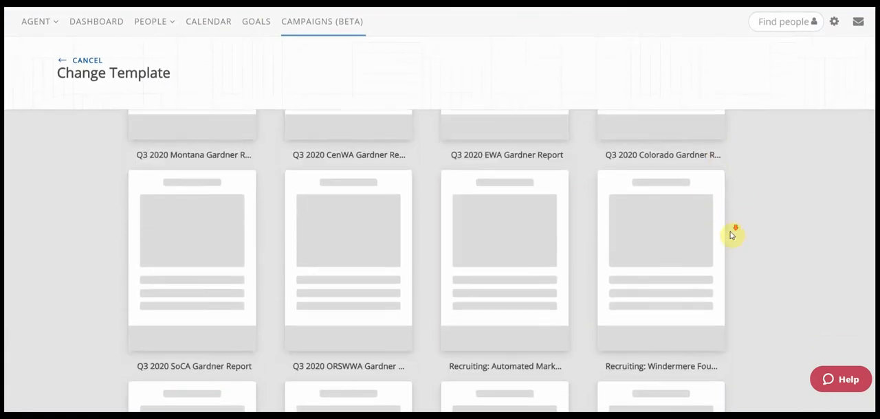
{"action": "scroll", "coordinate": [730, 227], "scroll_direction": "down", "scroll_amount": 3}
{"action": "scroll", "coordinate": [727, 220], "scroll_direction": "down", "scroll_amount": 14}
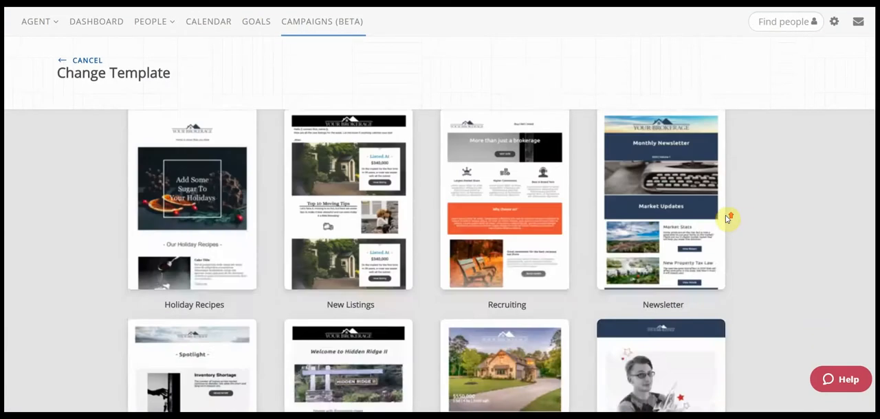
{"action": "scroll", "coordinate": [727, 219], "scroll_direction": "up", "scroll_amount": 4}
{"action": "scroll", "coordinate": [728, 219], "scroll_direction": "up", "scroll_amount": 4}
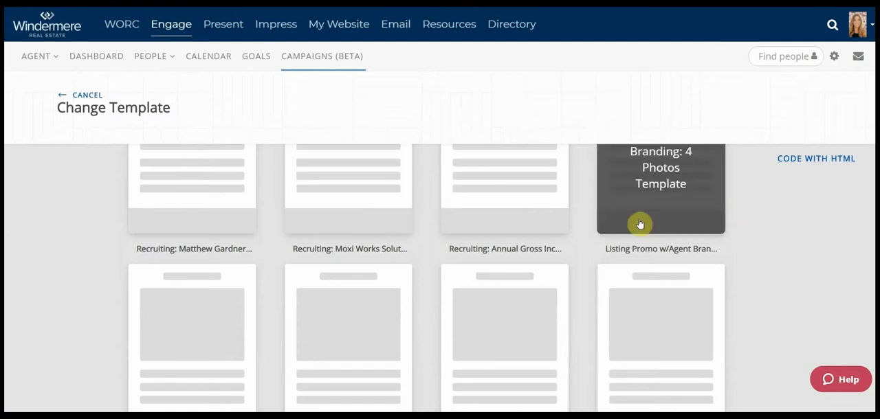
{"action": "scroll", "coordinate": [596, 309], "scroll_direction": "down", "scroll_amount": 6}
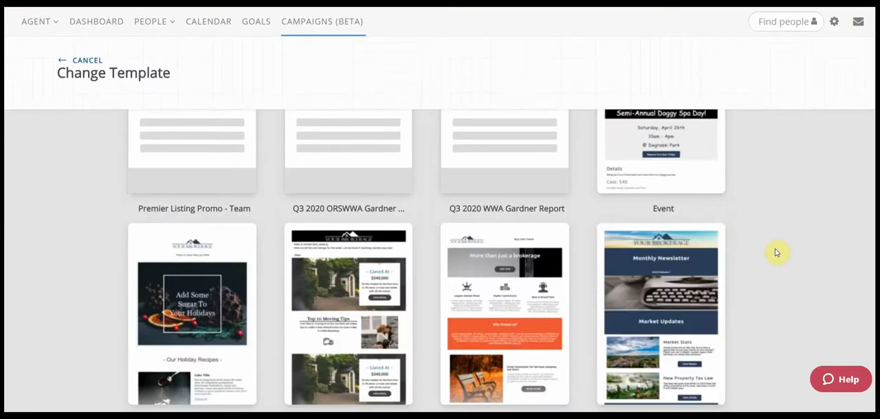
{"action": "scroll", "coordinate": [776, 253], "scroll_direction": "down", "scroll_amount": 3}
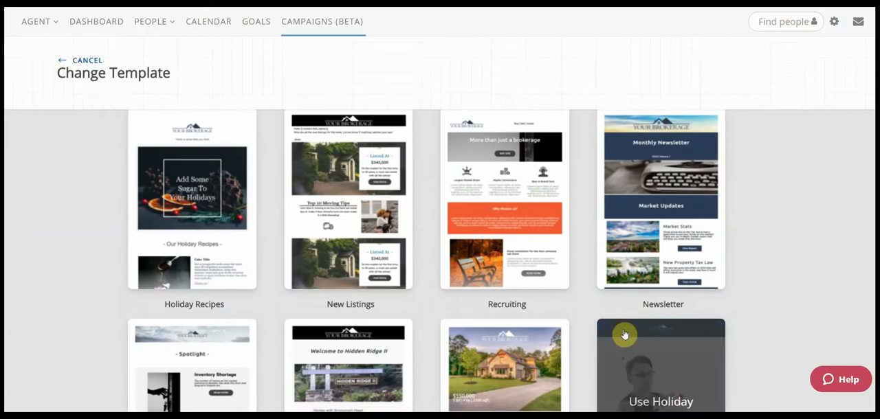
Replace the email's current template with the Newsletter template and confirm the change
{"action": "mouse_move", "coordinate": [662, 238]}
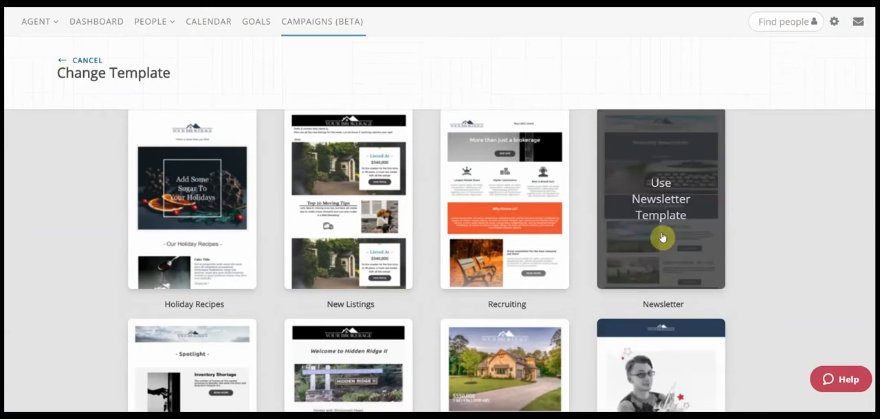
{"action": "left_click", "coordinate": [691, 189]}
{"action": "mouse_move", "coordinate": [680, 172]}
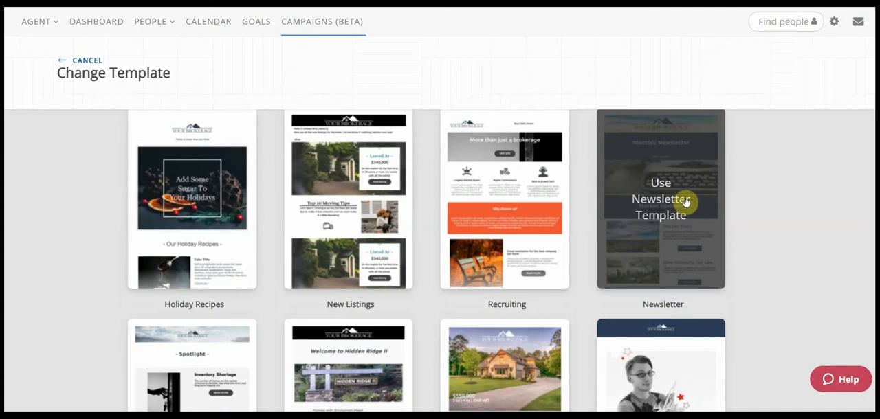
{"action": "scroll", "coordinate": [687, 322], "scroll_direction": "down", "scroll_amount": 3}
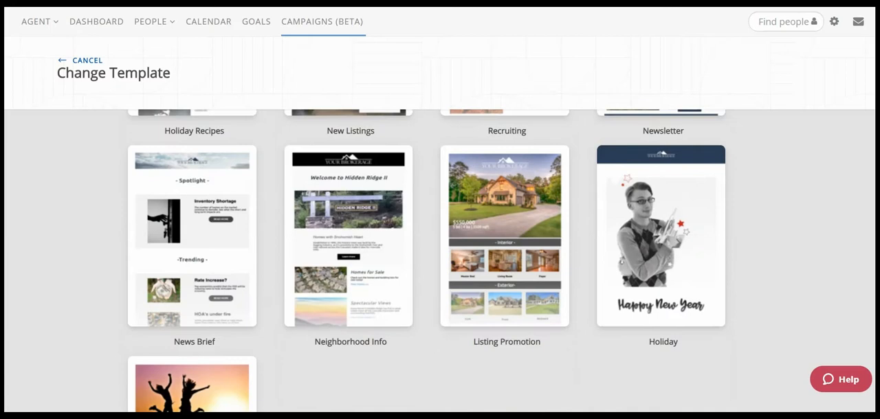
{"action": "mouse_move", "coordinate": [323, 228]}
{"action": "scroll", "coordinate": [756, 220], "scroll_direction": "up", "scroll_amount": 2}
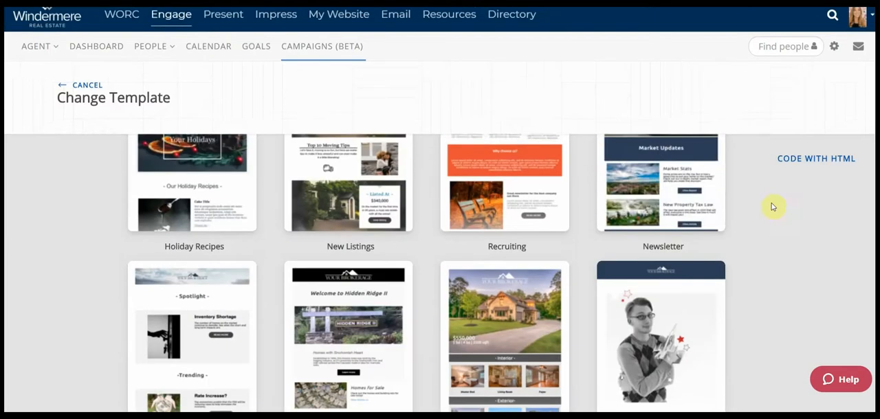
{"action": "left_click", "coordinate": [677, 172]}
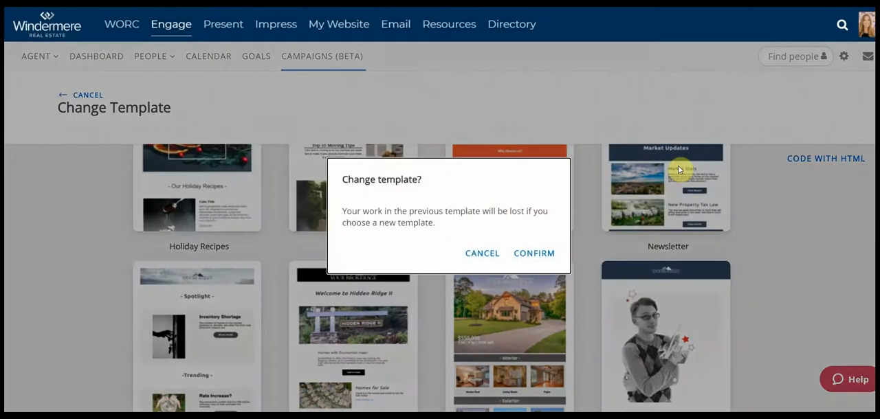
{"action": "left_click", "coordinate": [539, 255]}
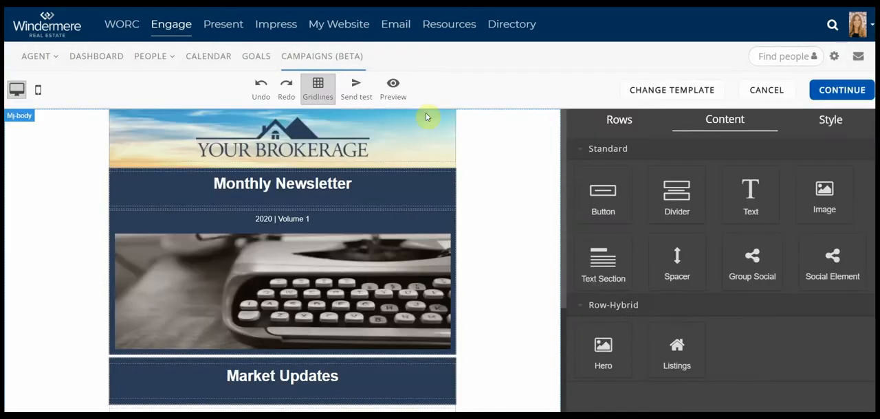
Add a row with two equal columns between the New Property Tax Law article and the Upcoming Events heading
{"action": "scroll", "coordinate": [357, 165], "scroll_direction": "down", "scroll_amount": 10}
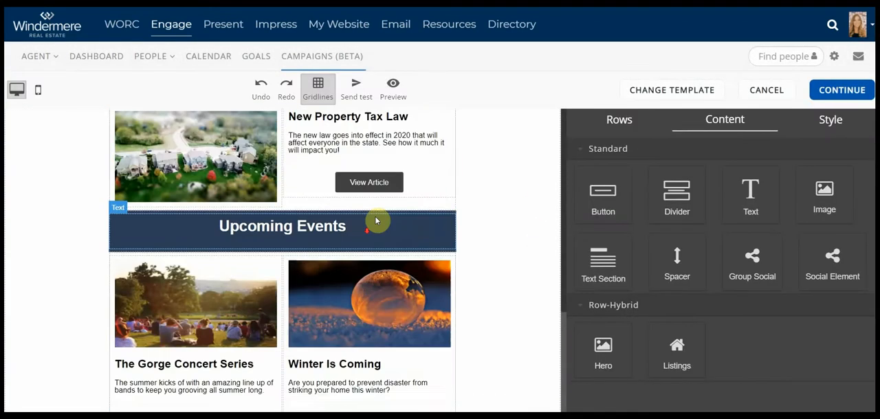
{"action": "scroll", "coordinate": [397, 213], "scroll_direction": "up", "scroll_amount": 2}
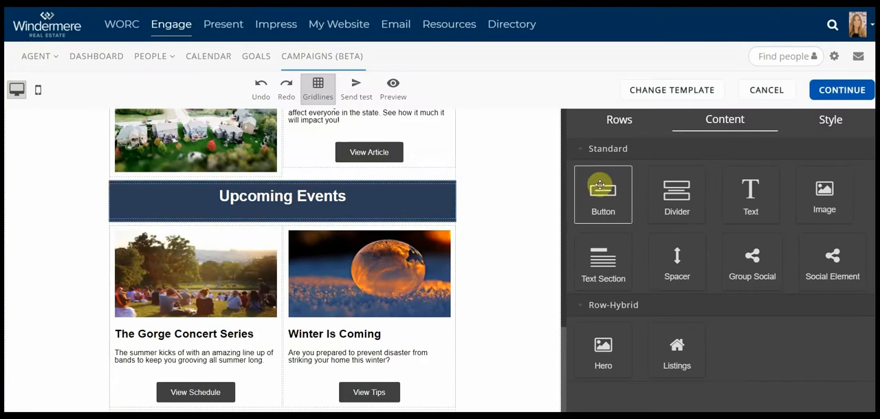
{"action": "scroll", "coordinate": [450, 172], "scroll_direction": "up", "scroll_amount": 10}
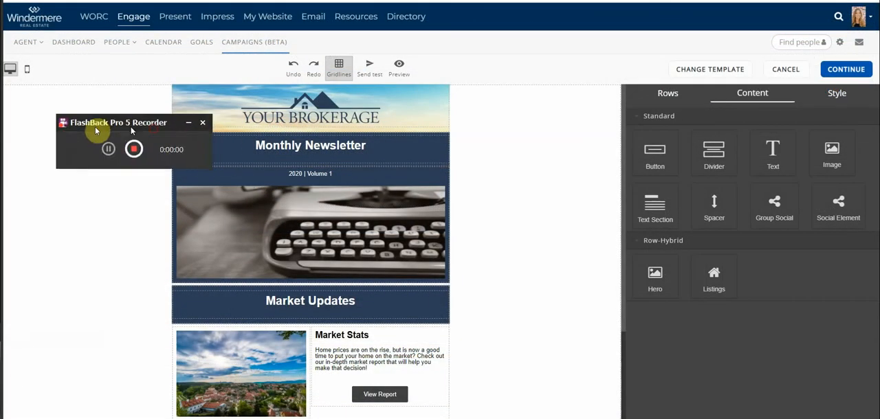
{"action": "left_click_drag", "start_coordinate": [97, 131], "coordinate": [0, 130]}
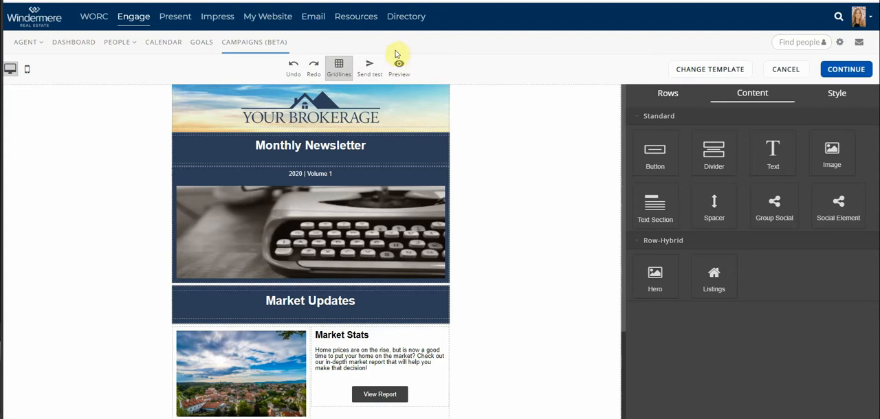
{"action": "left_click", "coordinate": [527, 97]}
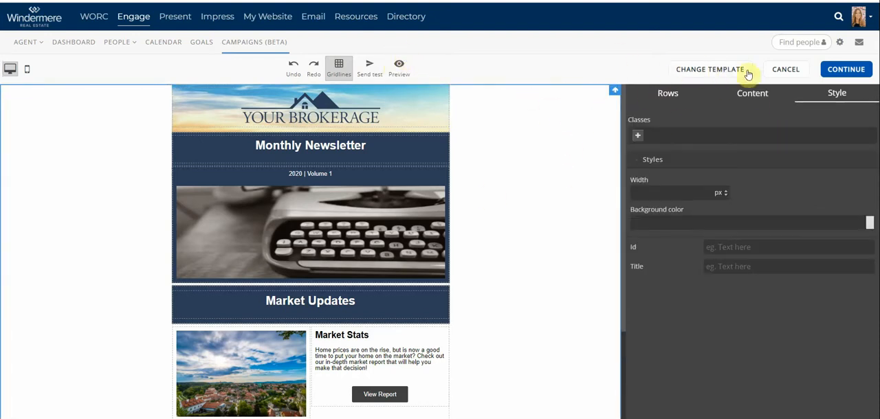
{"action": "left_click", "coordinate": [681, 97]}
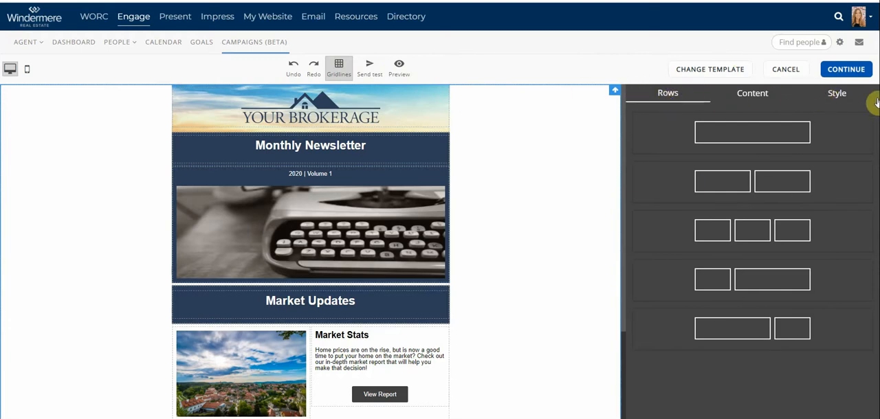
{"action": "scroll", "coordinate": [418, 196], "scroll_direction": "down", "scroll_amount": 3}
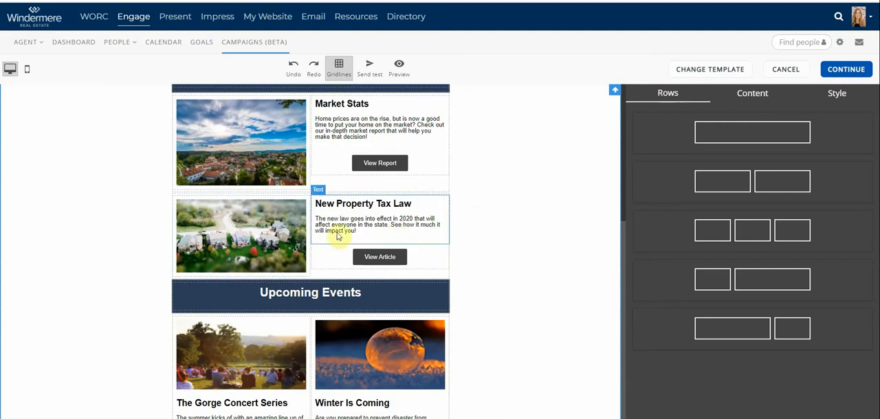
{"action": "left_click_drag", "start_coordinate": [696, 214], "coordinate": [276, 288]}
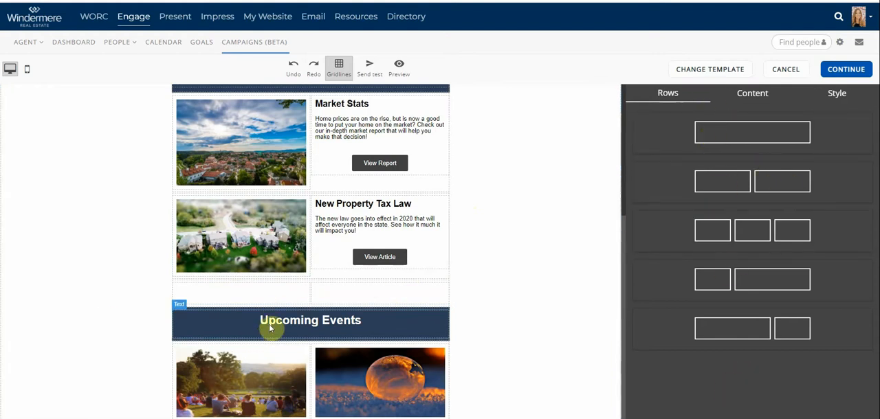
Place a text section in the new row's left column and an image block in its right column
{"action": "left_click", "coordinate": [738, 97]}
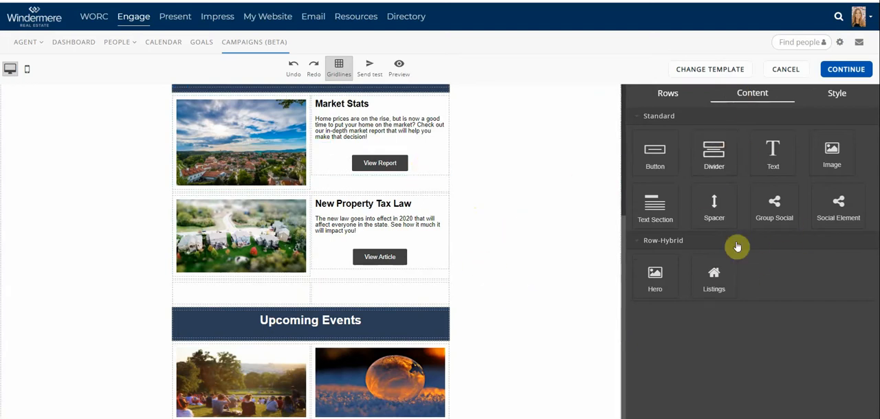
{"action": "left_click_drag", "start_coordinate": [656, 206], "coordinate": [245, 288]}
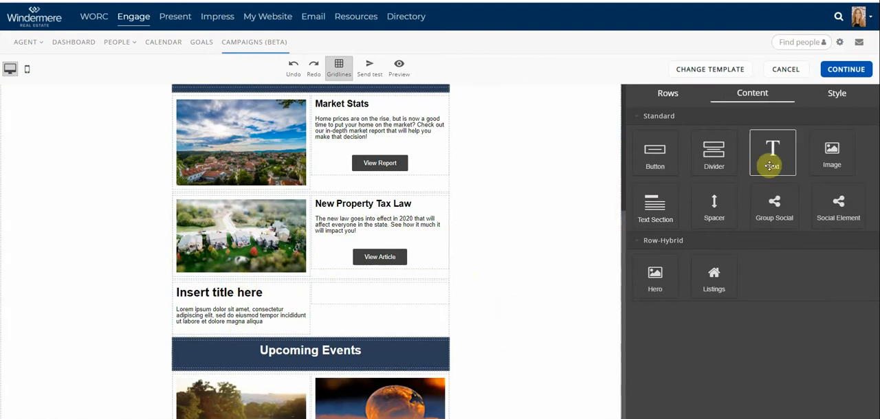
{"action": "left_click_drag", "start_coordinate": [830, 155], "coordinate": [395, 303]}
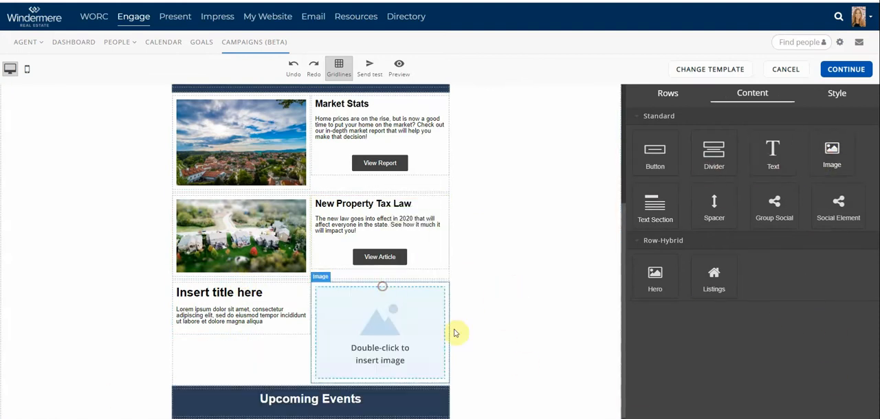
Fill the new image block with the bedroom photo PMP_4228.jpg from the uploaded images
{"action": "double_click", "coordinate": [371, 335]}
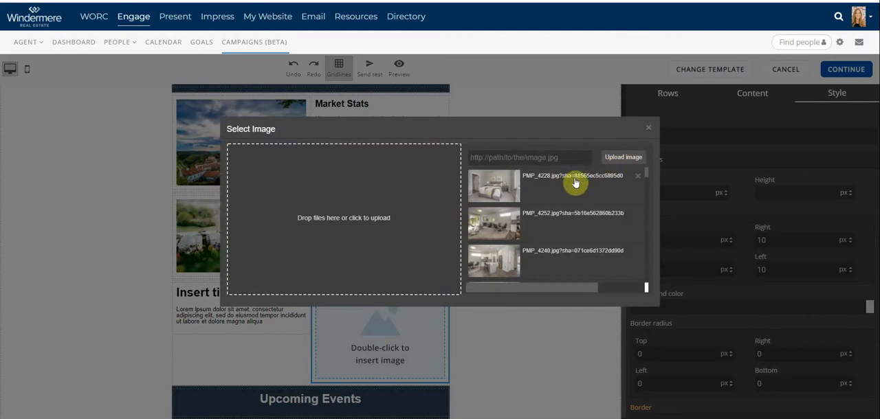
{"action": "scroll", "coordinate": [567, 249], "scroll_direction": "down", "scroll_amount": 5}
{"action": "scroll", "coordinate": [568, 245], "scroll_direction": "up", "scroll_amount": 5}
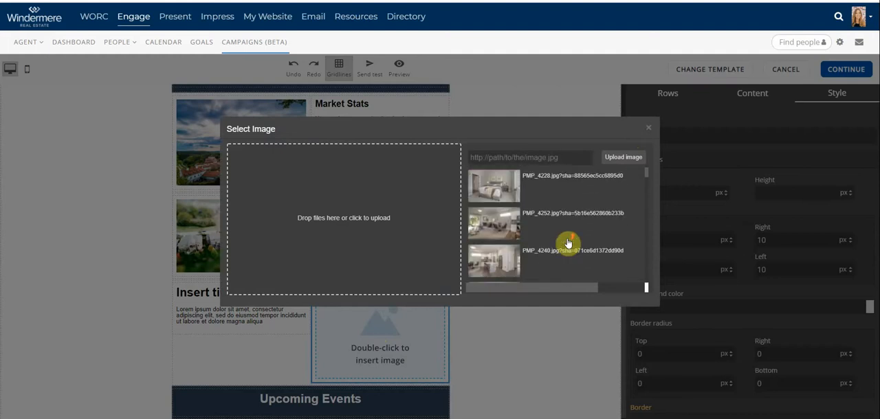
{"action": "left_click", "coordinate": [495, 189]}
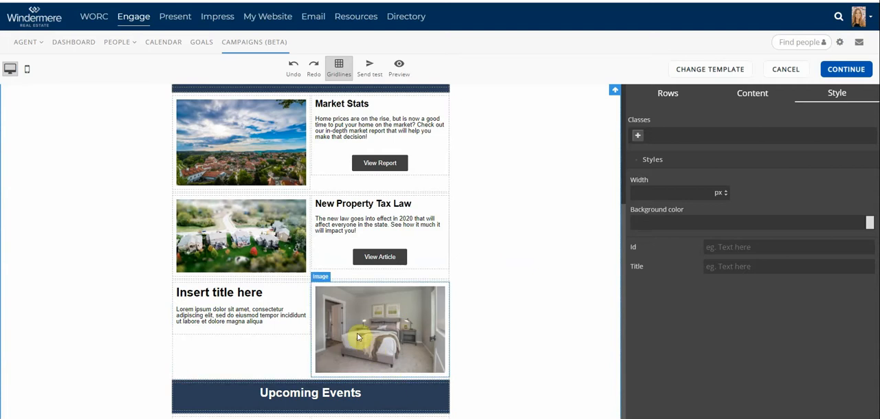
Replace the placeholder title of the new text section with "WELCOME"
{"action": "left_click", "coordinate": [237, 296]}
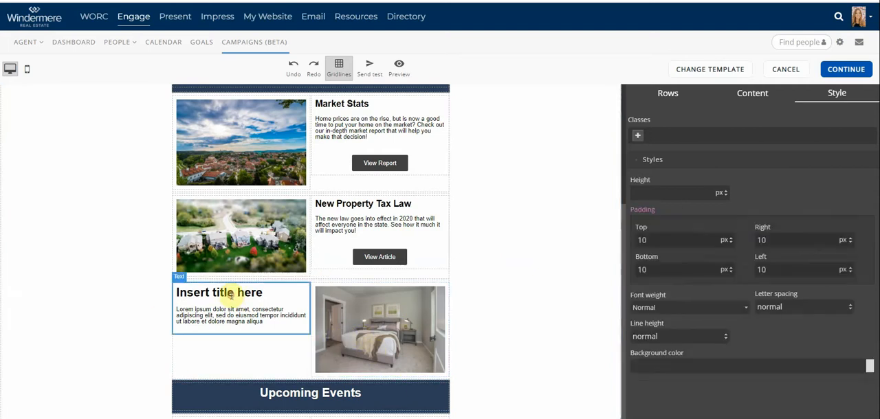
{"action": "left_click_drag", "start_coordinate": [267, 293], "coordinate": [134, 293]}
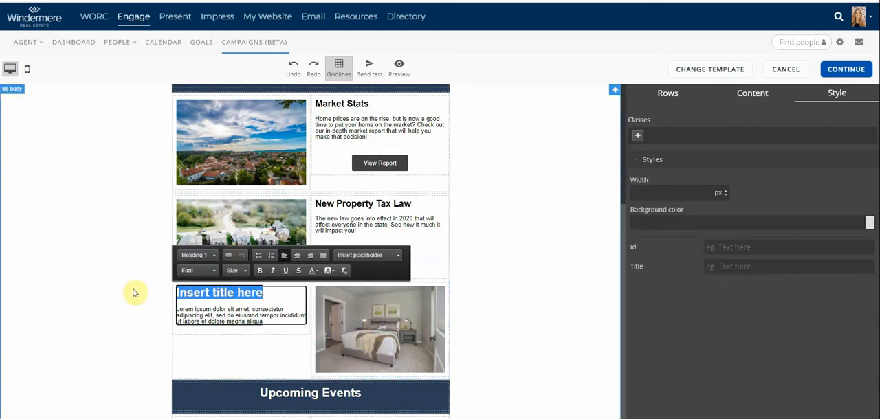
{"action": "left_click", "coordinate": [135, 292]}
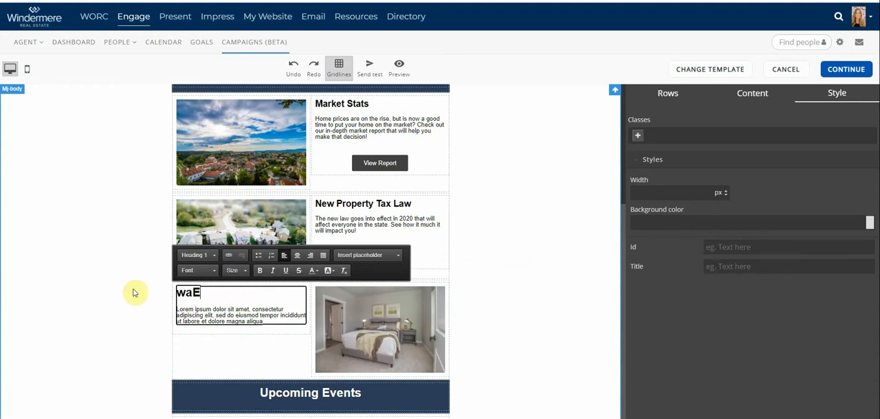
{"action": "type", "text": "WELCOM"}
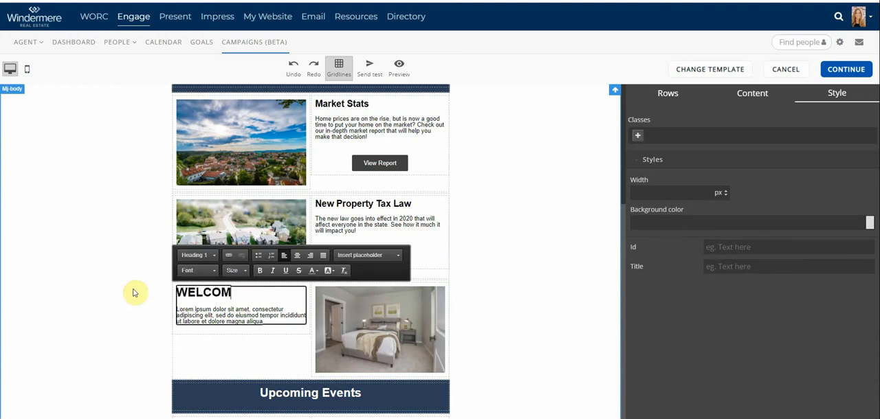
{"action": "type", "text": "E"}
{"action": "scroll", "coordinate": [135, 293], "scroll_direction": "up", "scroll_amount": 3}
{"action": "scroll", "coordinate": [263, 304], "scroll_direction": "down", "scroll_amount": 3}
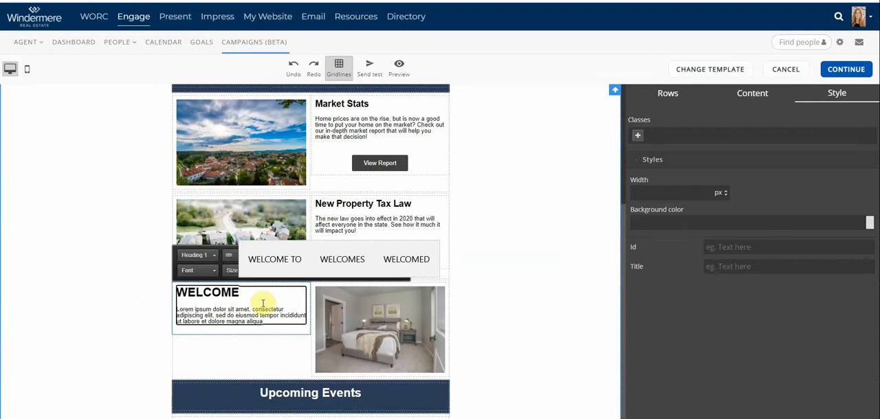
Format the WELCOME title as Heading 3 and change its font to a serif typeface
{"action": "left_click", "coordinate": [263, 299]}
{"action": "left_click_drag", "start_coordinate": [248, 292], "coordinate": [156, 294]}
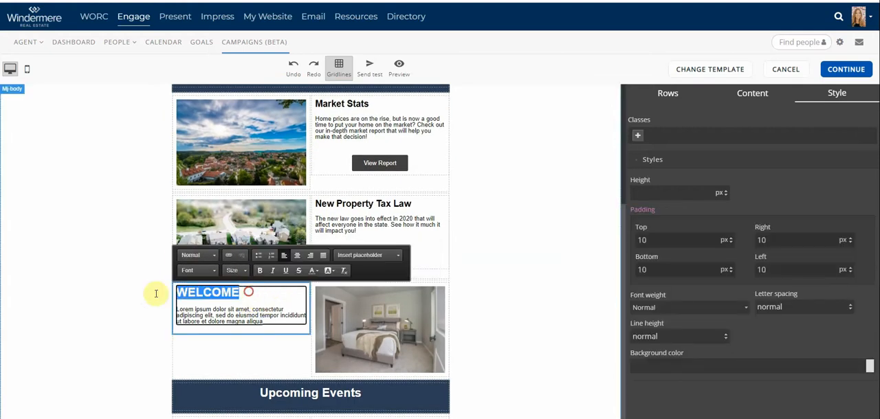
{"action": "left_click", "coordinate": [207, 255]}
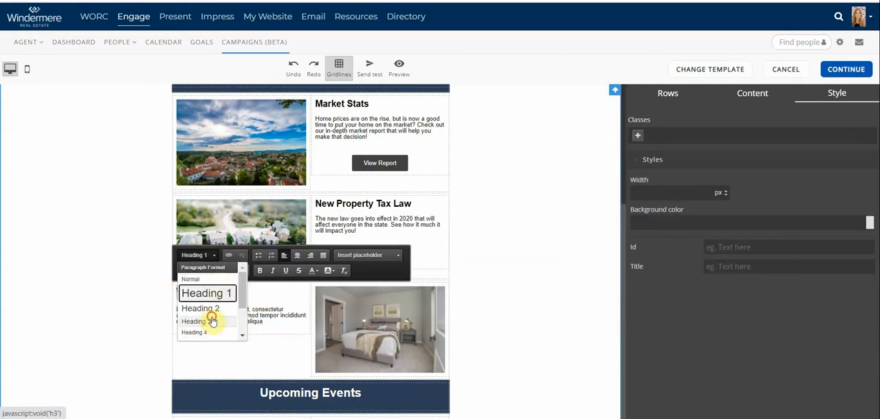
{"action": "left_click", "coordinate": [213, 320]}
{"action": "left_click", "coordinate": [198, 270]}
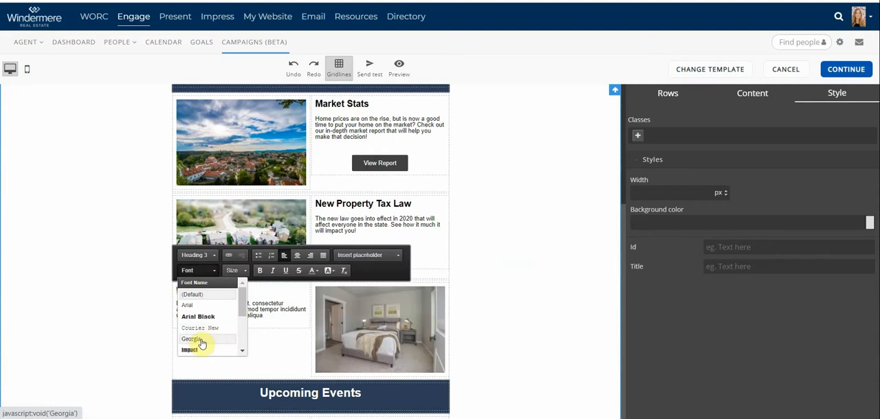
{"action": "scroll", "coordinate": [202, 343], "scroll_direction": "down", "scroll_amount": 2}
{"action": "left_click", "coordinate": [202, 307]}
{"action": "left_click", "coordinate": [237, 301]}
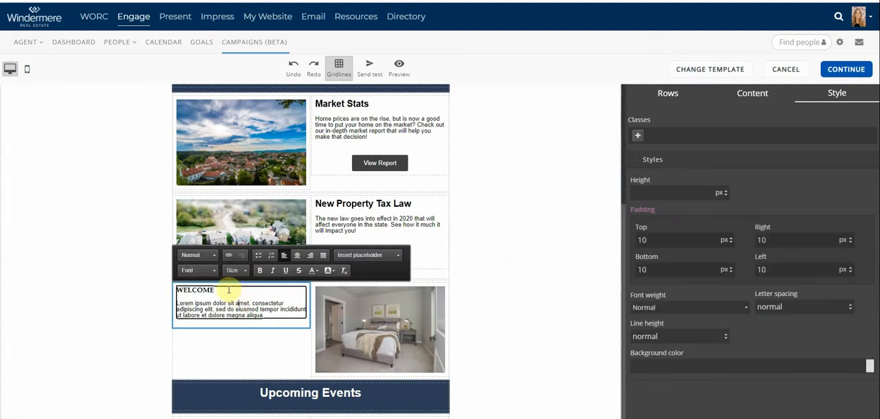
Italicize the WELCOME title and set its text color to #330066
{"action": "double_click", "coordinate": [228, 290]}
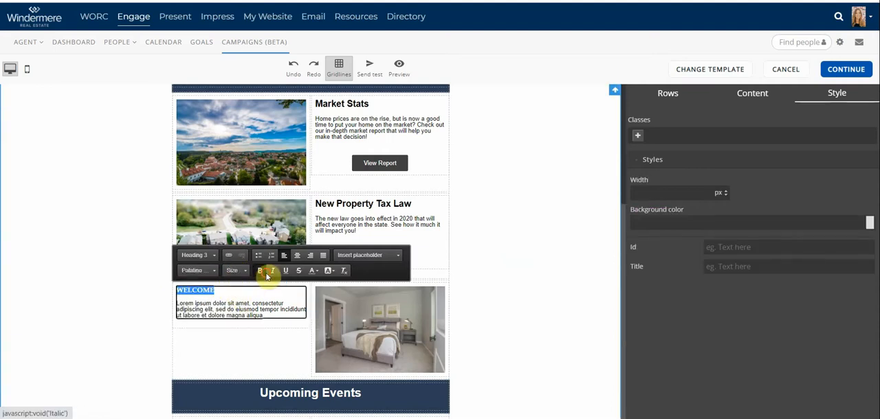
{"action": "left_click", "coordinate": [315, 273]}
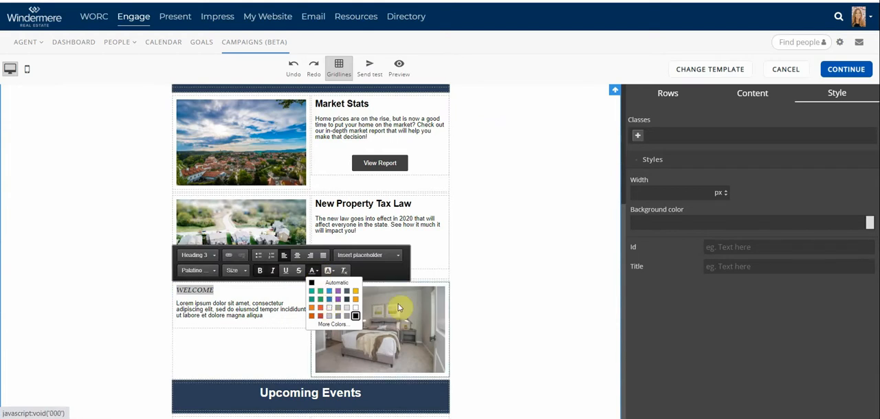
{"action": "left_click", "coordinate": [340, 327]}
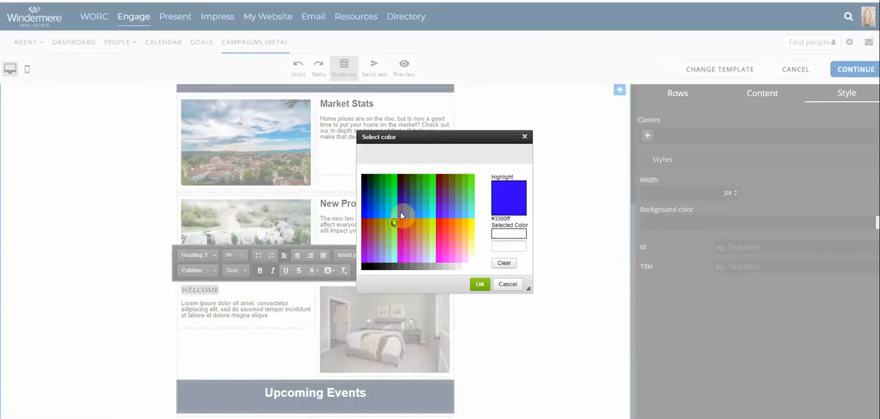
{"action": "left_click", "coordinate": [400, 191]}
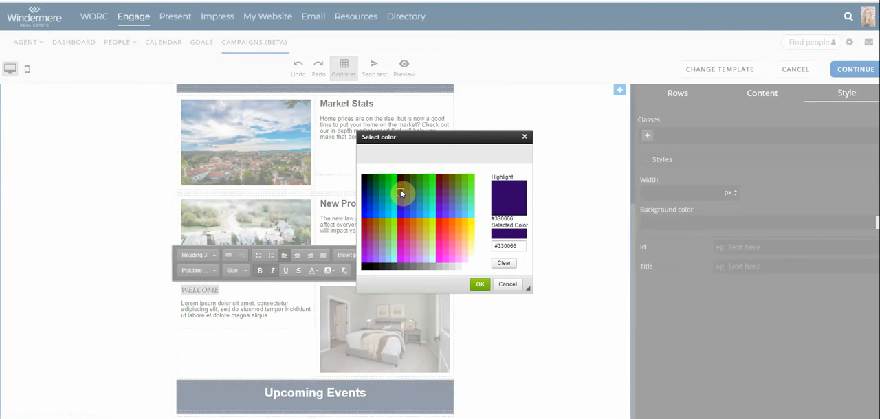
{"action": "left_click", "coordinate": [479, 284]}
Replace the lorem ipsum paragraph under WELCOME with the Contact's First Name placeholder
{"action": "left_click", "coordinate": [264, 310]}
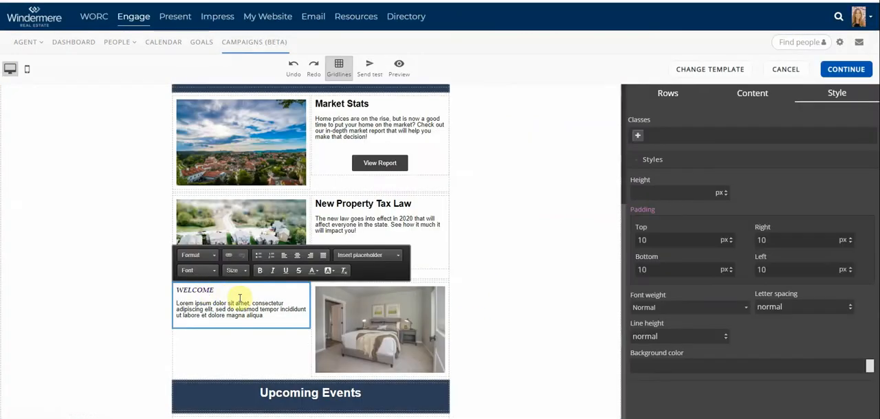
{"action": "left_click_drag", "start_coordinate": [252, 295], "coordinate": [272, 319]}
{"action": "key", "text": "BackSpace"}
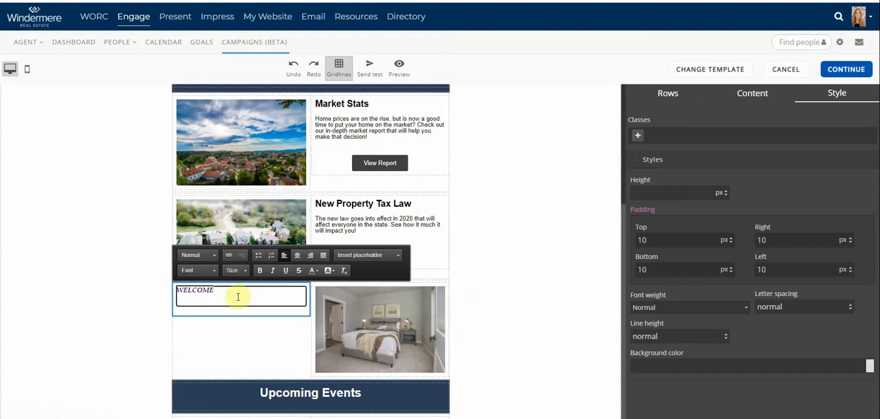
{"action": "left_click", "coordinate": [386, 255]}
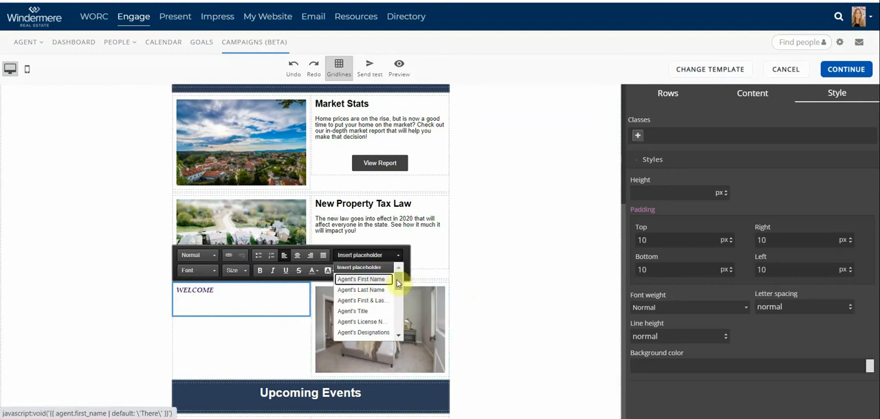
{"action": "left_click_drag", "start_coordinate": [397, 282], "coordinate": [395, 318]}
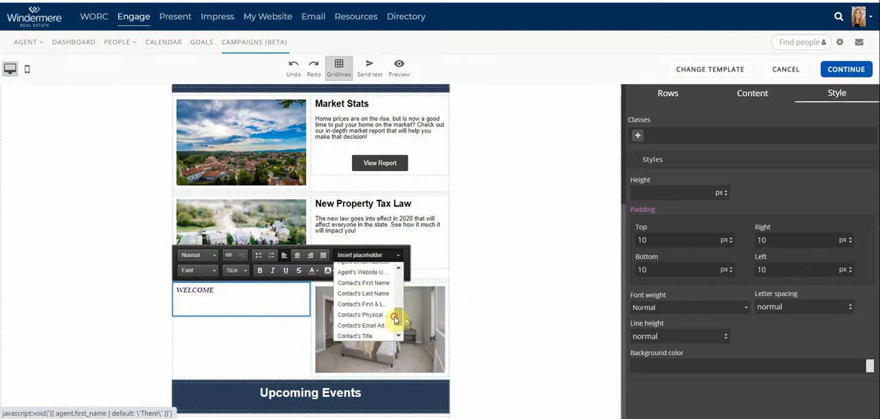
{"action": "left_click", "coordinate": [357, 283]}
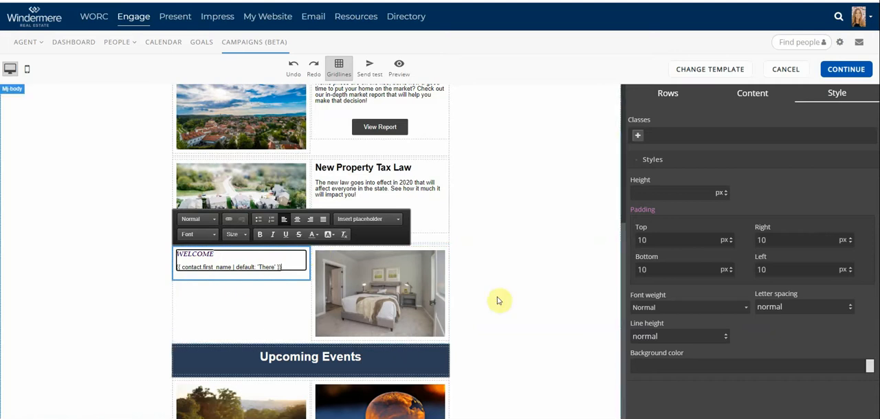
{"action": "left_click", "coordinate": [517, 290]}
Move the column containing the Monthly Newsletter heading into the Market Stats row, between the photo and the text
{"action": "scroll", "coordinate": [404, 253], "scroll_direction": "up", "scroll_amount": 4}
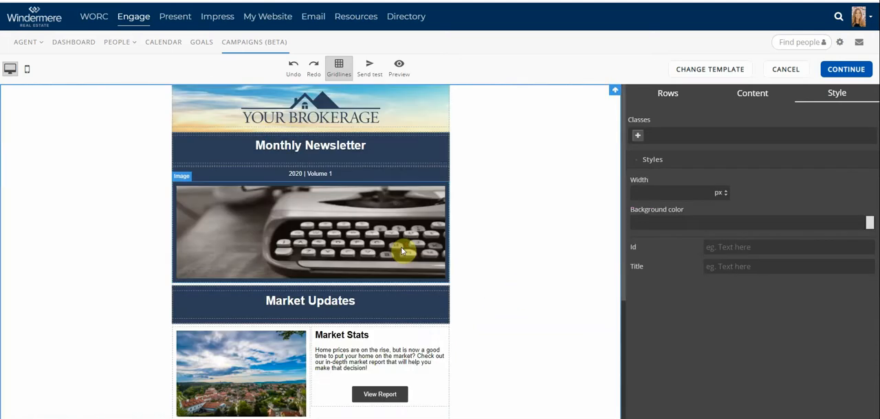
{"action": "left_click", "coordinate": [410, 147]}
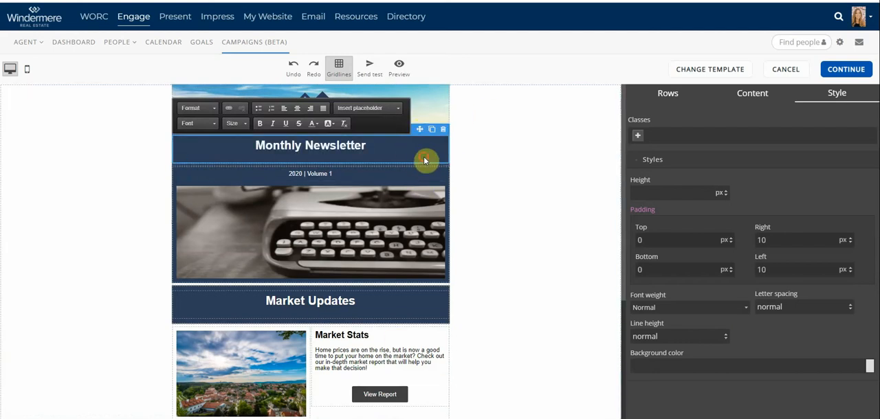
{"action": "left_click", "coordinate": [532, 207]}
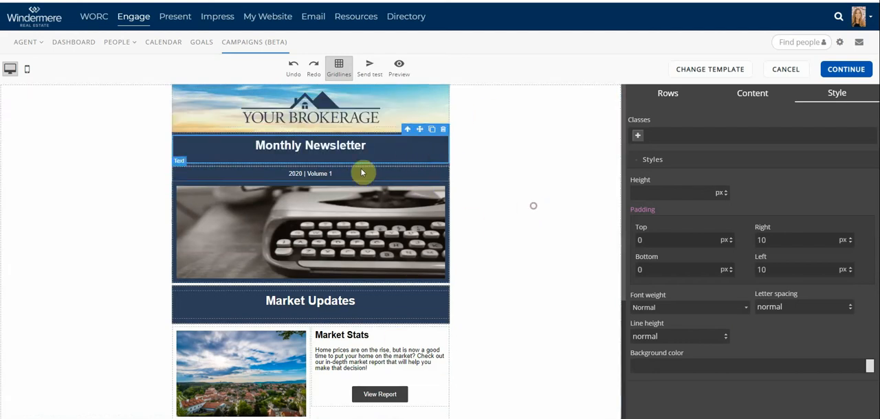
{"action": "left_click", "coordinate": [407, 131]}
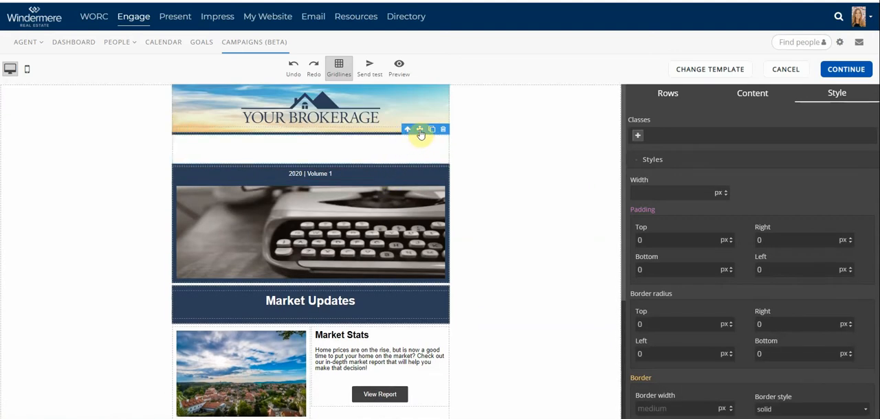
{"action": "left_click_drag", "start_coordinate": [420, 133], "coordinate": [306, 330]}
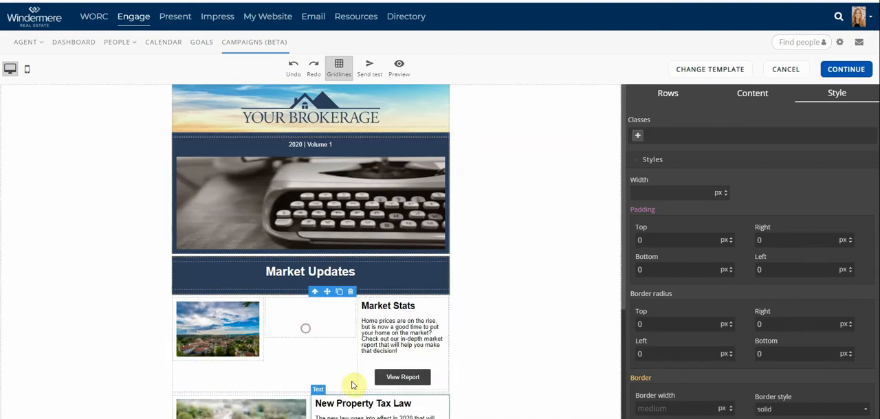
Duplicate the typewriter image block above the Market Updates heading
{"action": "left_click_drag", "start_coordinate": [416, 224], "coordinate": [434, 149]}
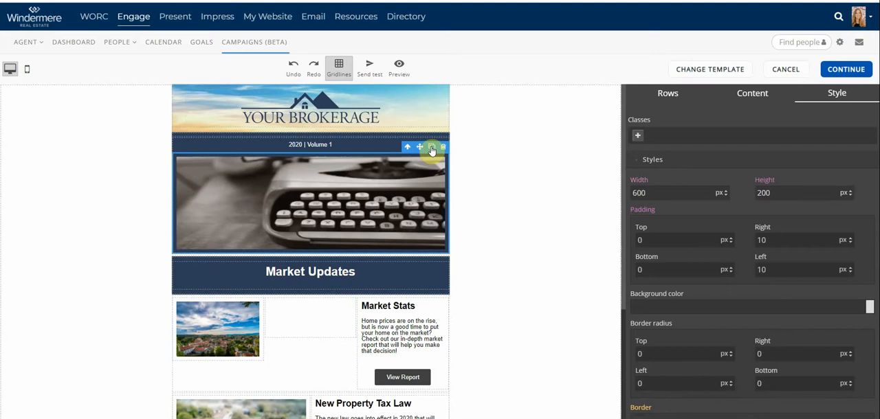
{"action": "left_click", "coordinate": [432, 148]}
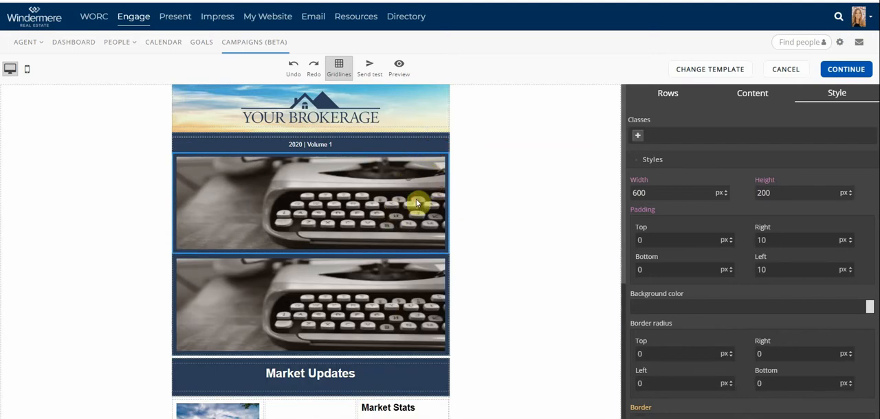
{"action": "scroll", "coordinate": [433, 258], "scroll_direction": "down", "scroll_amount": 5}
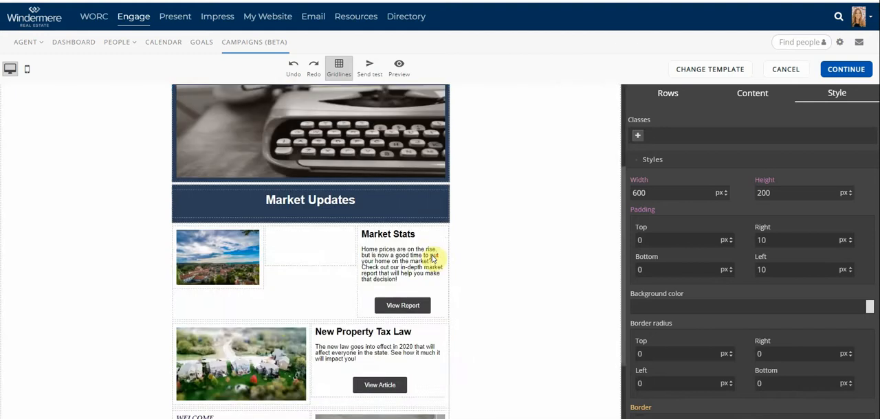
{"action": "scroll", "coordinate": [335, 217], "scroll_direction": "up", "scroll_amount": 4}
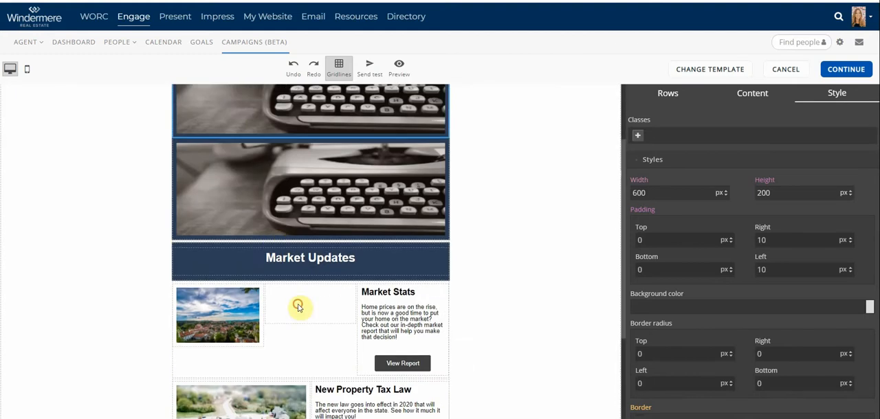
{"action": "scroll", "coordinate": [537, 276], "scroll_direction": "up", "scroll_amount": 2}
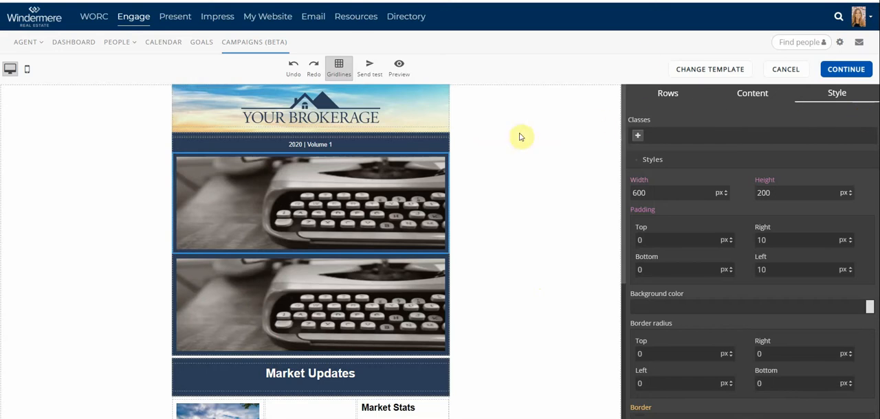
Add a button to the blank middle column of the Market Stats row
{"action": "left_click", "coordinate": [649, 98]}
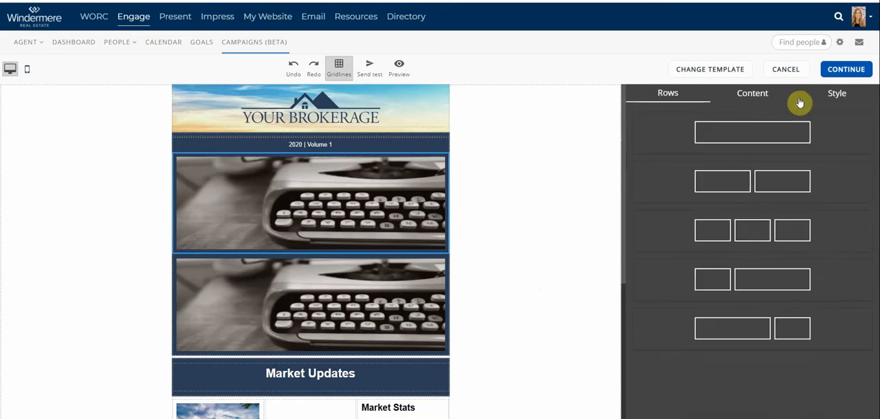
{"action": "left_click", "coordinate": [754, 96]}
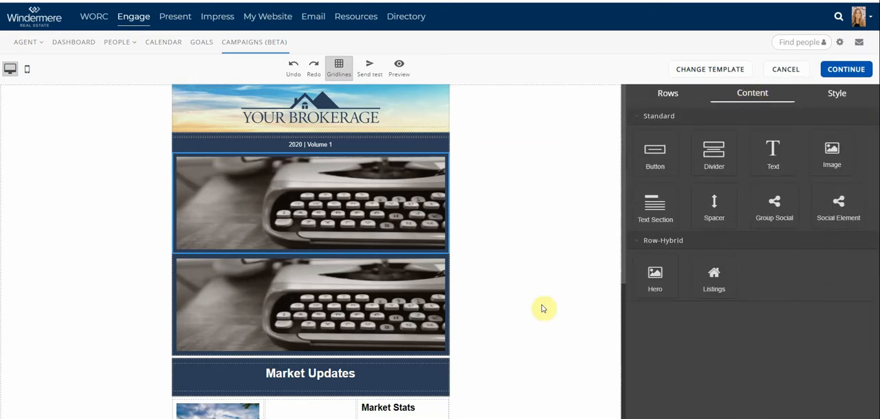
{"action": "scroll", "coordinate": [489, 276], "scroll_direction": "down", "scroll_amount": 5}
{"action": "scroll", "coordinate": [492, 274], "scroll_direction": "up", "scroll_amount": 2}
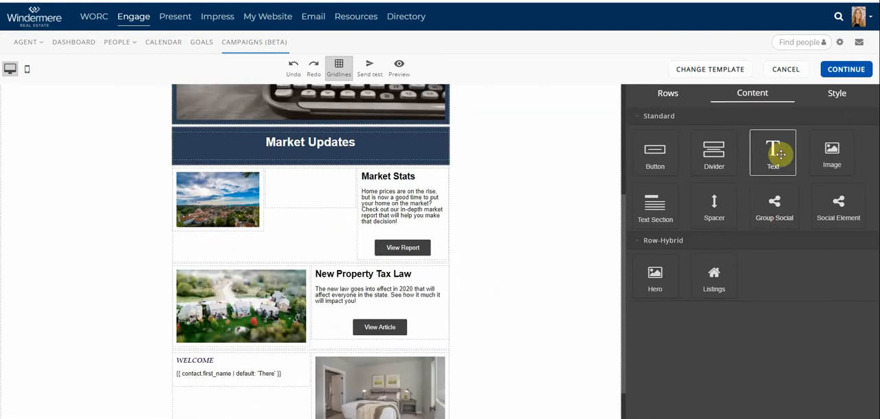
{"action": "left_click_drag", "start_coordinate": [656, 155], "coordinate": [310, 182]}
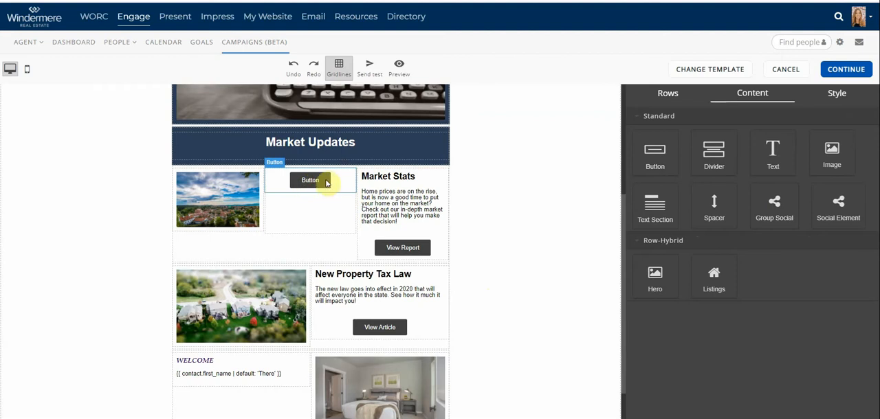
Set the new button's background color to green #309246 and its text color to #f1ecec
{"action": "left_click", "coordinate": [326, 182]}
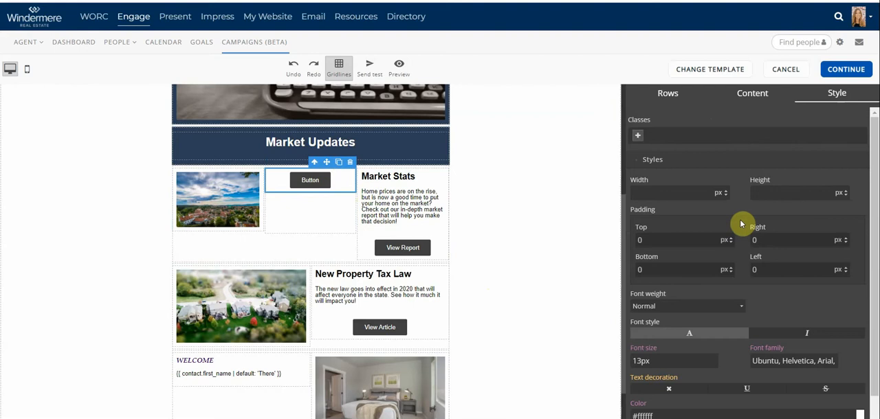
{"action": "scroll", "coordinate": [790, 237], "scroll_direction": "down", "scroll_amount": 2}
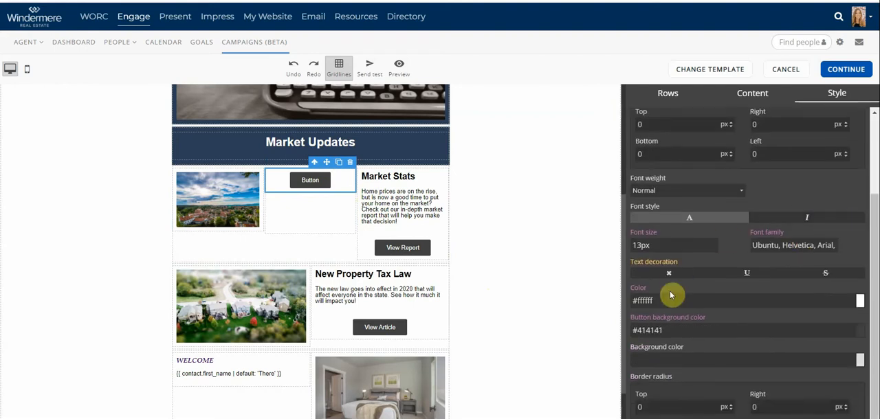
{"action": "left_click", "coordinate": [678, 303]}
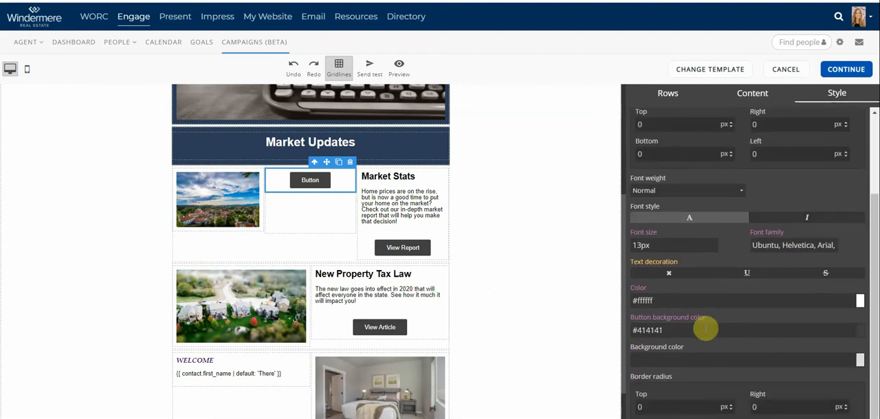
{"action": "left_click", "coordinate": [860, 333]}
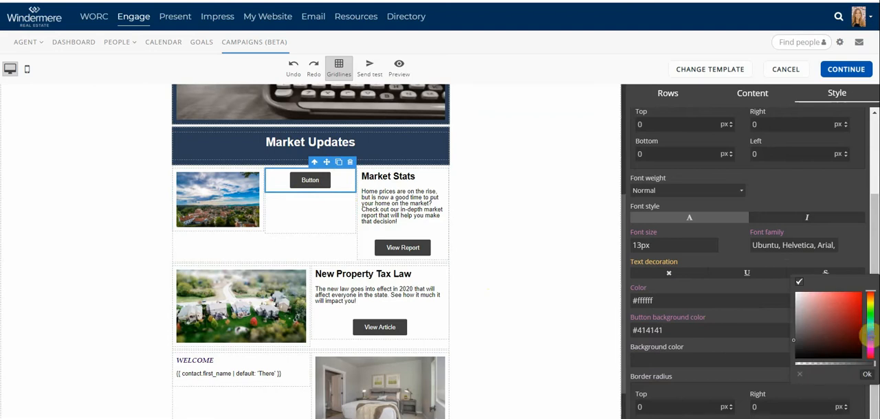
{"action": "left_click", "coordinate": [870, 316]}
{"action": "left_click_drag", "start_coordinate": [832, 306], "coordinate": [838, 319]}
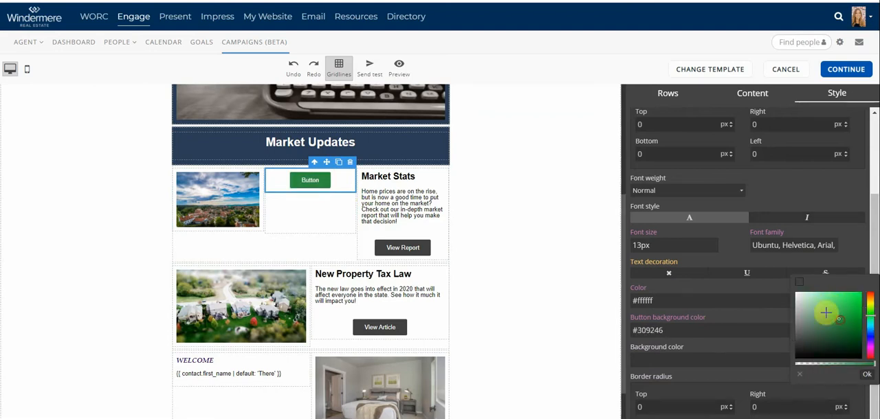
{"action": "left_click", "coordinate": [762, 317]}
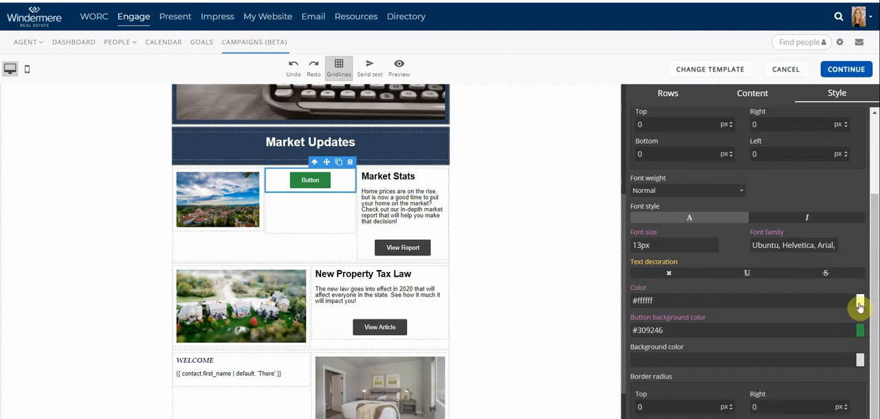
{"action": "left_click", "coordinate": [860, 303]}
{"action": "left_click_drag", "start_coordinate": [832, 403], "coordinate": [796, 379]}
{"action": "scroll", "coordinate": [772, 246], "scroll_direction": "down", "scroll_amount": 2}
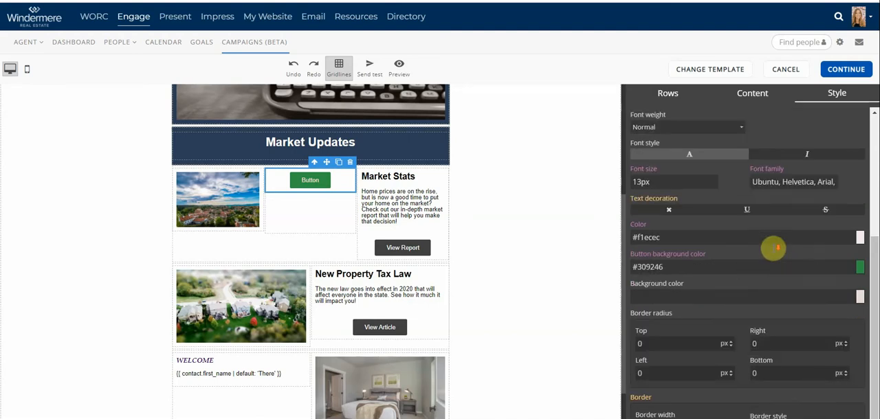
{"action": "scroll", "coordinate": [773, 254], "scroll_direction": "down", "scroll_amount": 3}
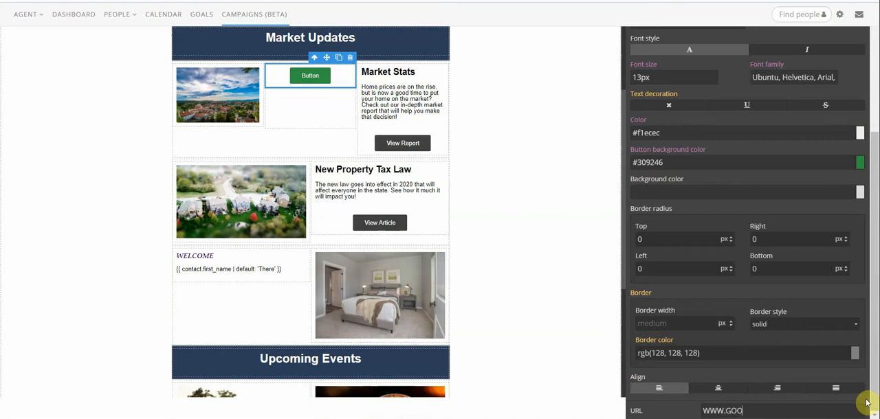
{"action": "left_click", "coordinate": [809, 409]}
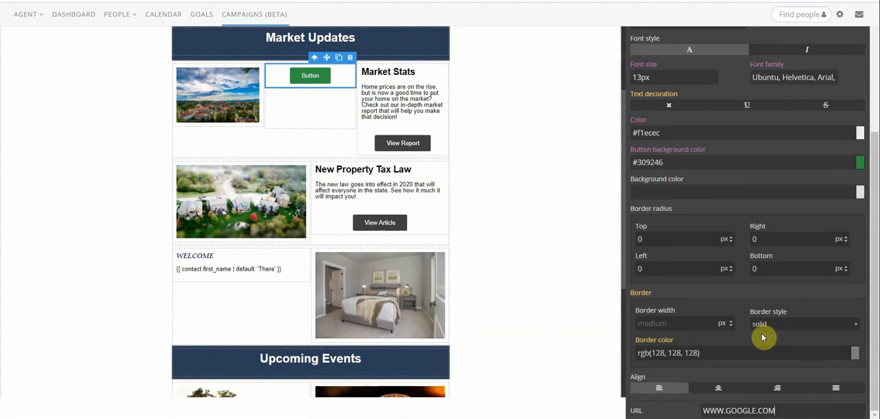
{"action": "scroll", "coordinate": [761, 337], "scroll_direction": "up", "scroll_amount": 5}
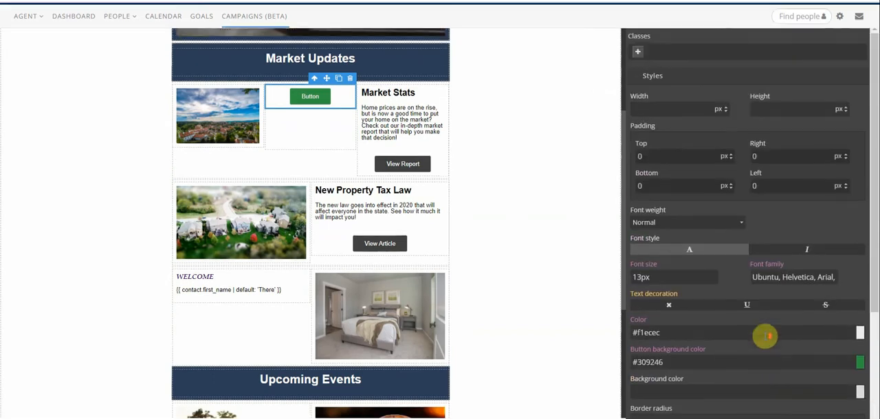
{"action": "scroll", "coordinate": [763, 337], "scroll_direction": "up", "scroll_amount": 3}
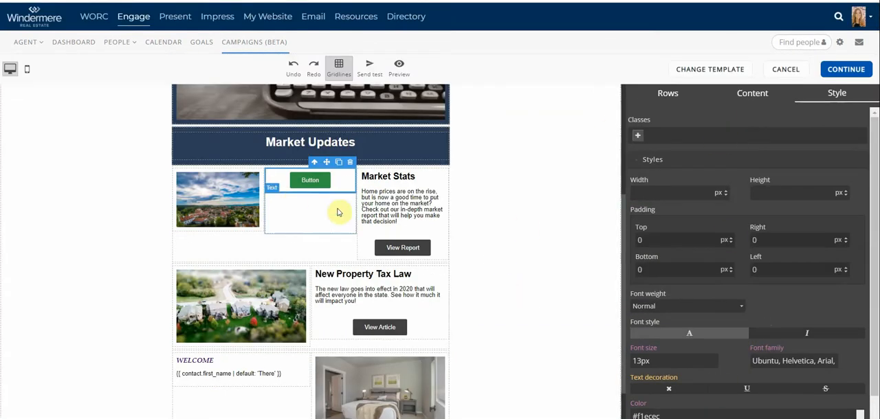
{"action": "left_click", "coordinate": [335, 215]}
{"action": "left_click", "coordinate": [477, 199]}
{"action": "scroll", "coordinate": [544, 254], "scroll_direction": "up", "scroll_amount": 4}
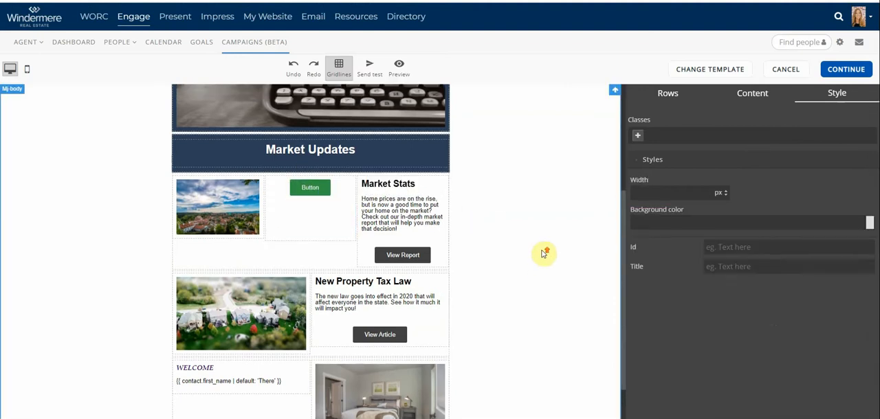
Add a Listings block directly below the Upcoming Events heading and search for the listing with MLS number 202025504
{"action": "left_click", "coordinate": [740, 94]}
{"action": "scroll", "coordinate": [423, 221], "scroll_direction": "down", "scroll_amount": 5}
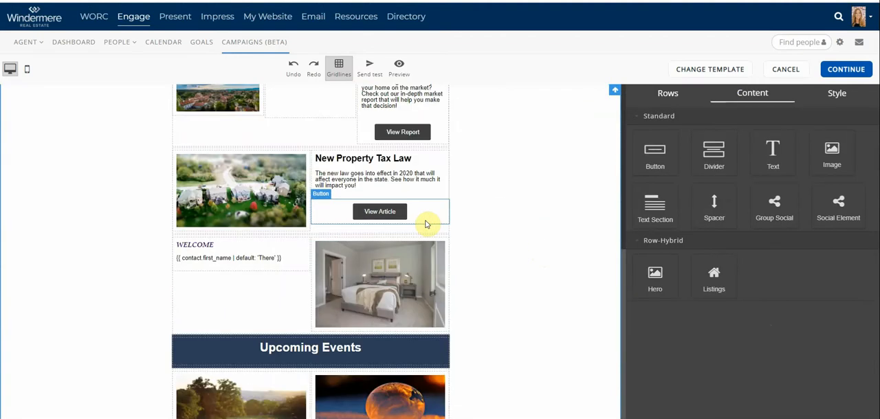
{"action": "scroll", "coordinate": [484, 234], "scroll_direction": "down", "scroll_amount": 2}
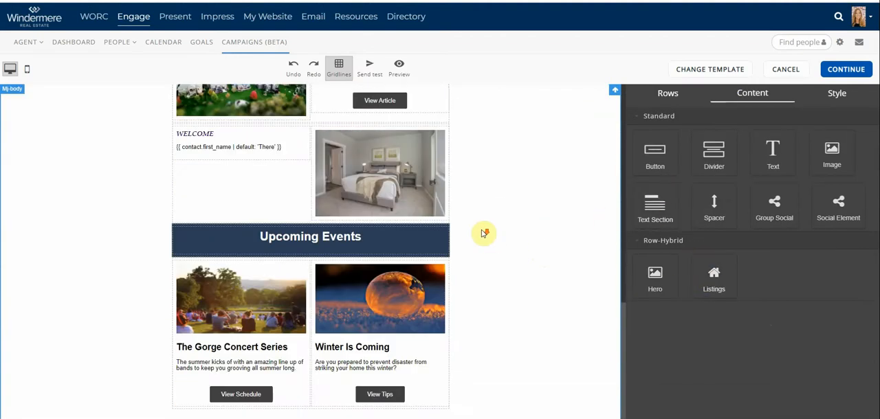
{"action": "left_click_drag", "start_coordinate": [713, 282], "coordinate": [298, 268]}
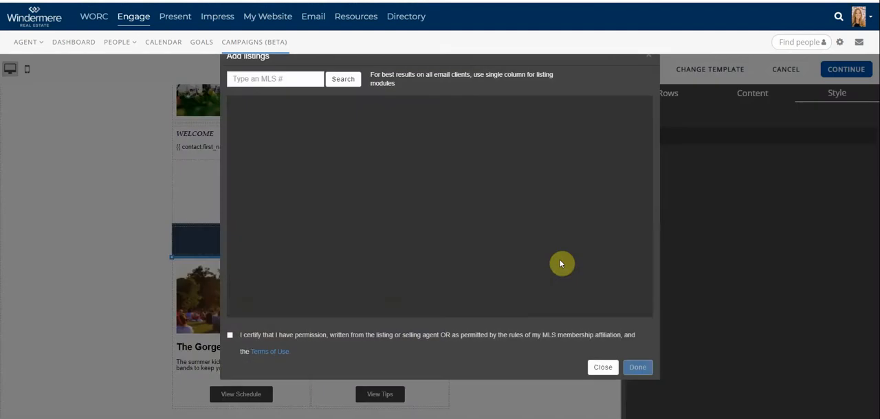
{"action": "left_click", "coordinate": [276, 75]}
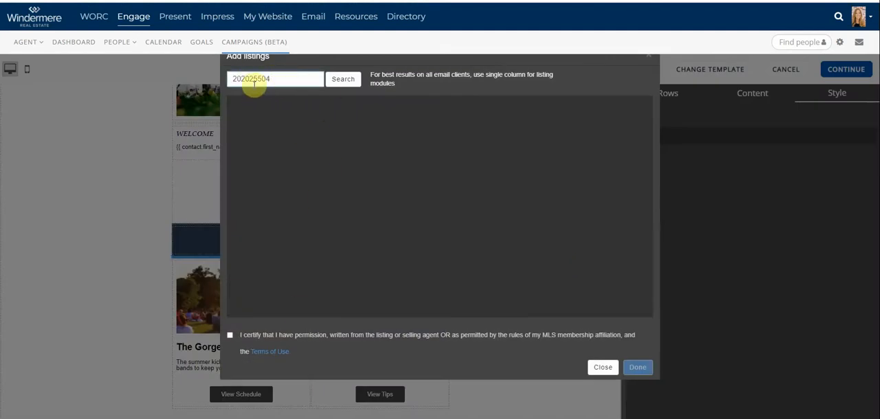
{"action": "left_click", "coordinate": [343, 80]}
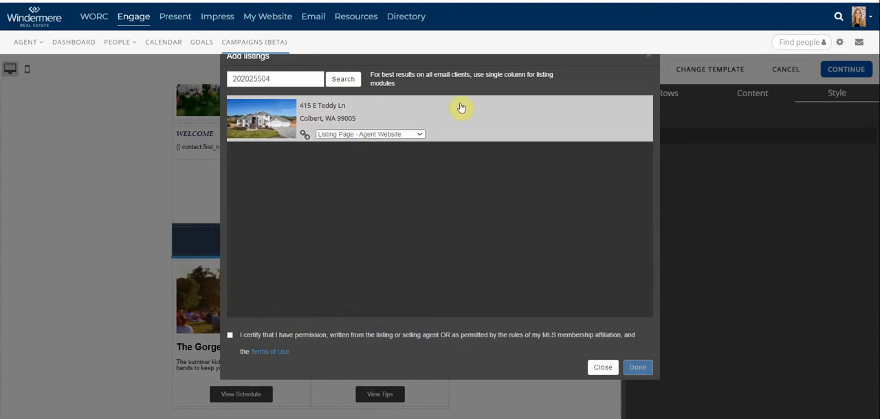
Try Custom URL as the found listing's link target and return it to Listing Page - Agent Website
{"action": "left_click", "coordinate": [417, 135]}
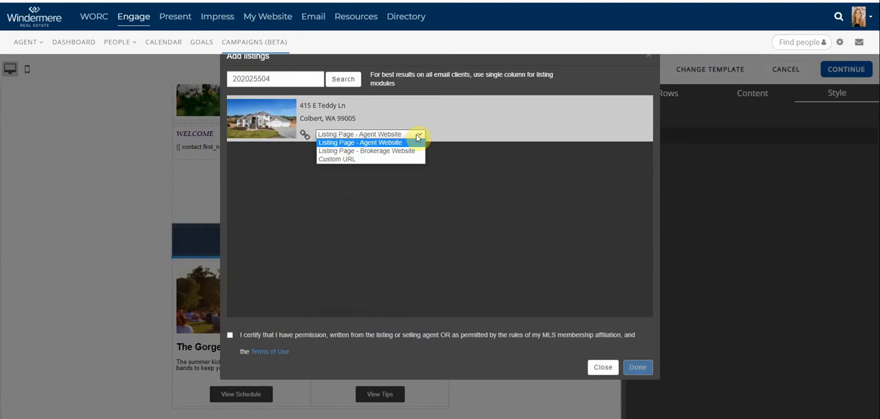
{"action": "left_click", "coordinate": [349, 161]}
{"action": "left_click", "coordinate": [371, 134]}
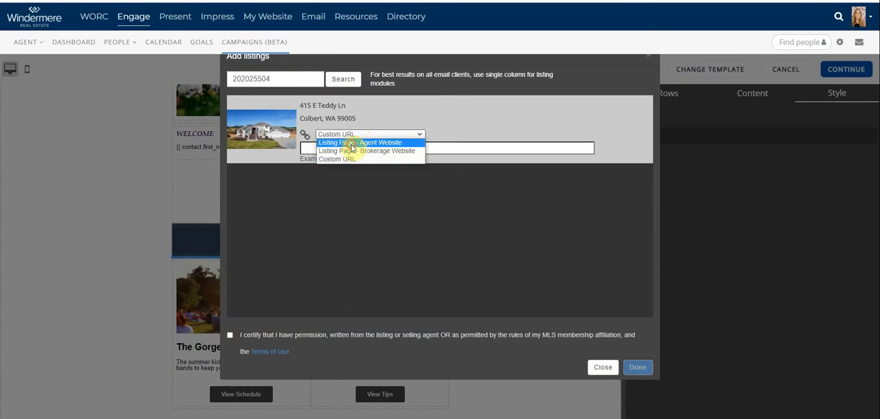
{"action": "left_click", "coordinate": [357, 142]}
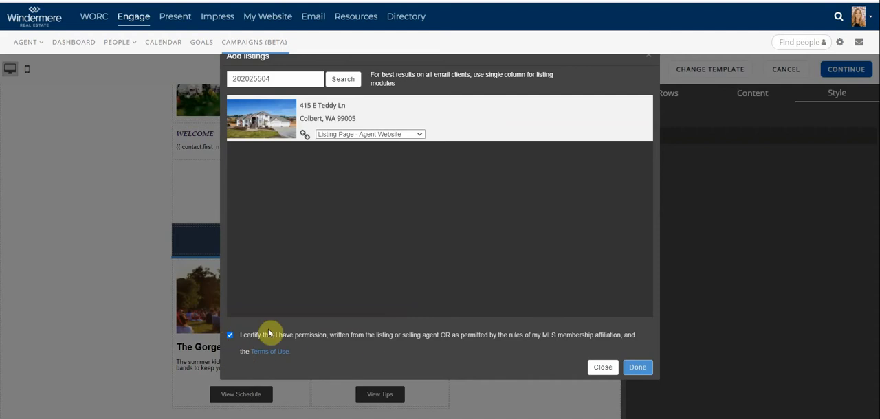
Certify permission to use the found listing, insert it into the newsletter and deselect it
{"action": "left_click", "coordinate": [639, 367]}
{"action": "scroll", "coordinate": [544, 299], "scroll_direction": "down", "scroll_amount": 3}
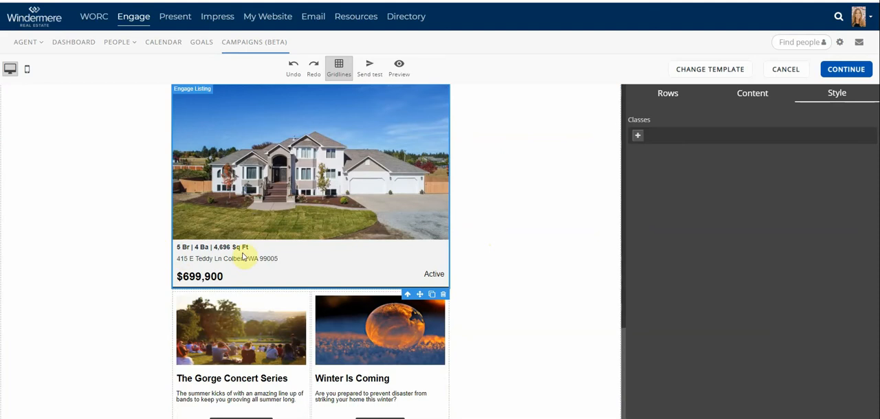
{"action": "scroll", "coordinate": [363, 277], "scroll_direction": "up", "scroll_amount": 1}
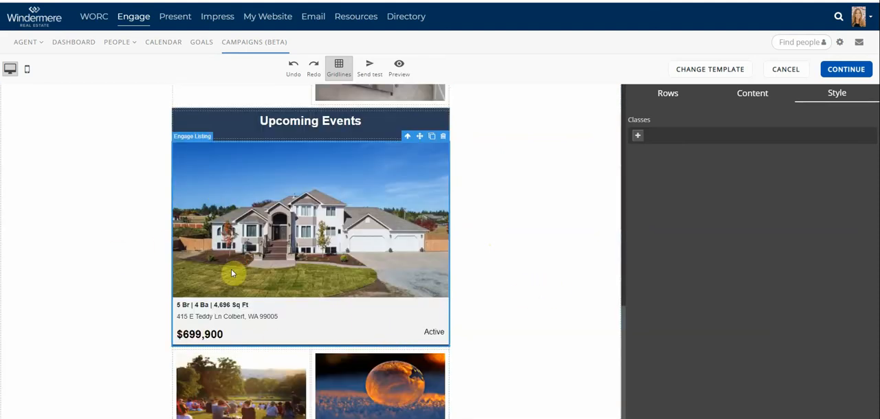
{"action": "left_click", "coordinate": [545, 281]}
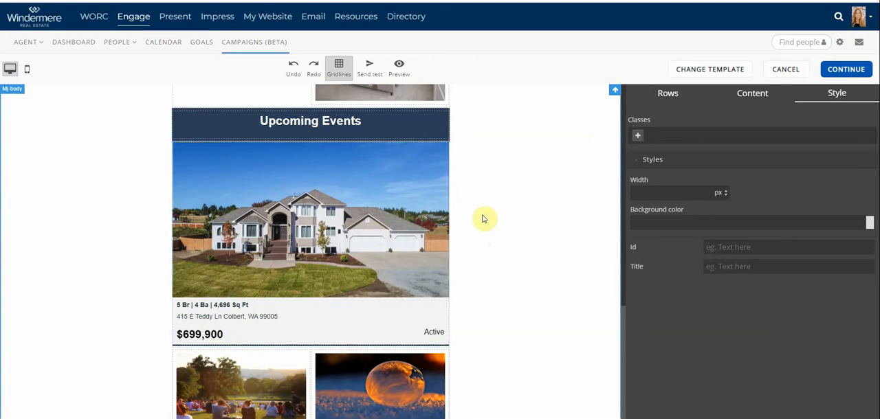
Delete the upper of the two typewriter images beneath the 2020 | Volume 1 text
{"action": "left_click", "coordinate": [751, 94]}
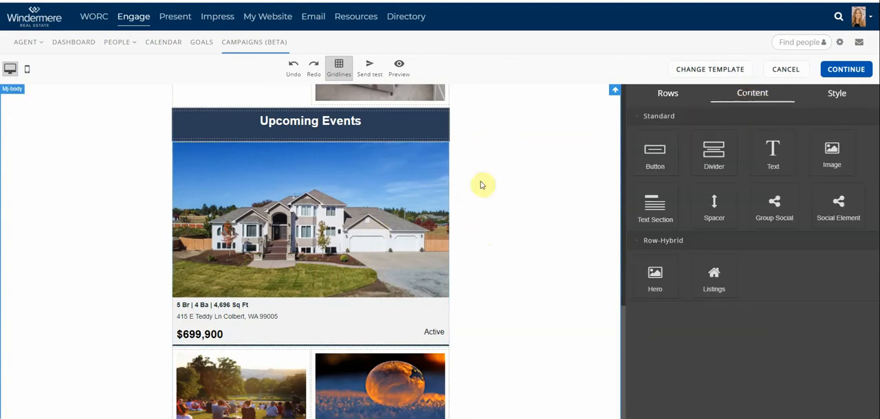
{"action": "scroll", "coordinate": [550, 200], "scroll_direction": "up", "scroll_amount": 3}
{"action": "scroll", "coordinate": [565, 199], "scroll_direction": "up", "scroll_amount": 10}
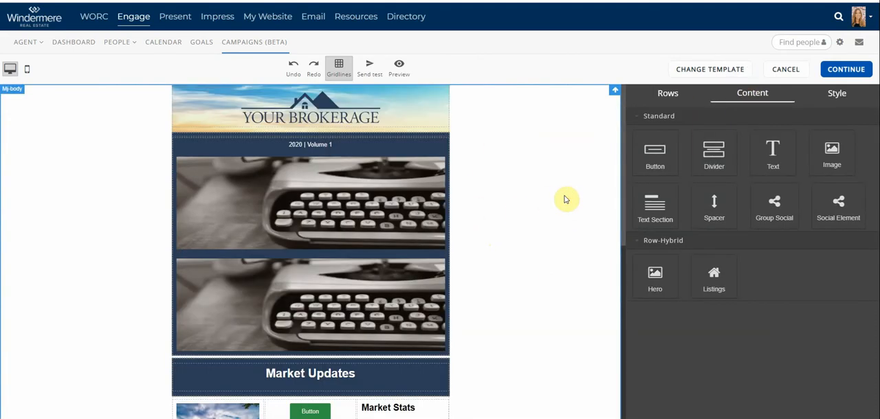
{"action": "left_click", "coordinate": [352, 172]}
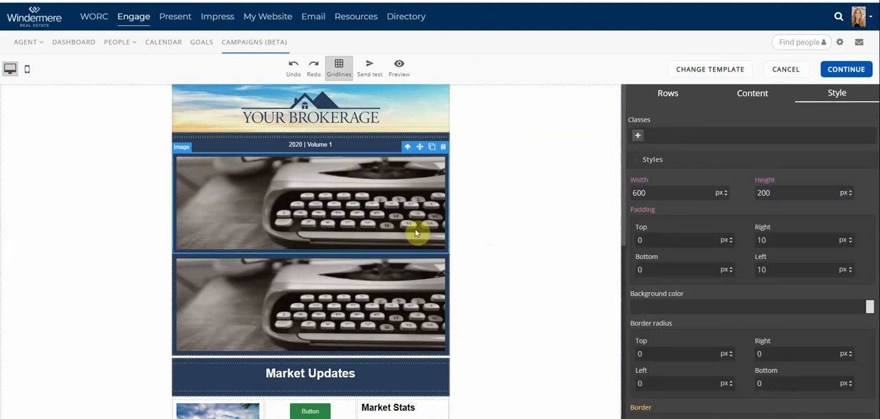
{"action": "left_click", "coordinate": [443, 149]}
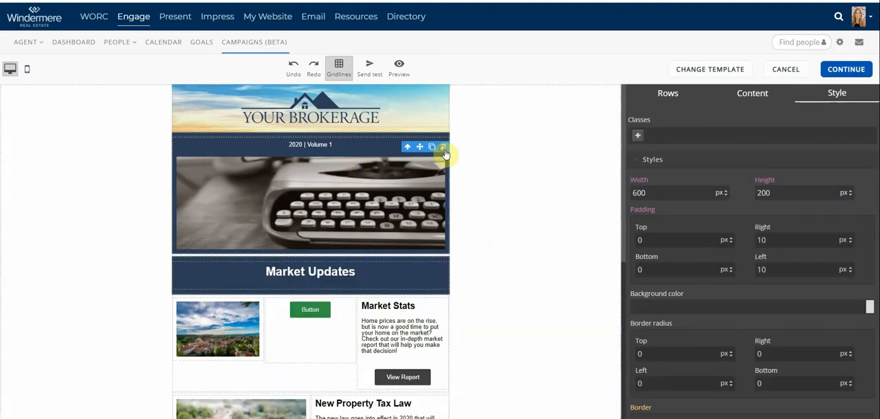
Add a Hero block above the 2020 | Volume 1 text and change its heading to "hello"
{"action": "left_click", "coordinate": [760, 96]}
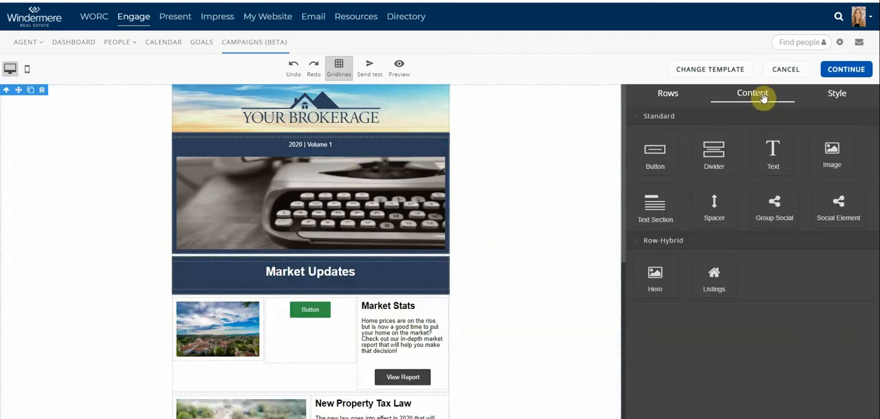
{"action": "left_click_drag", "start_coordinate": [667, 279], "coordinate": [396, 141]}
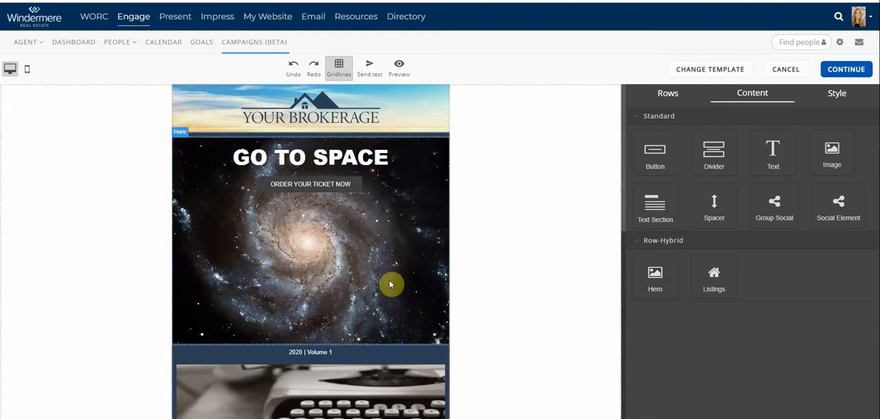
{"action": "left_click", "coordinate": [338, 160]}
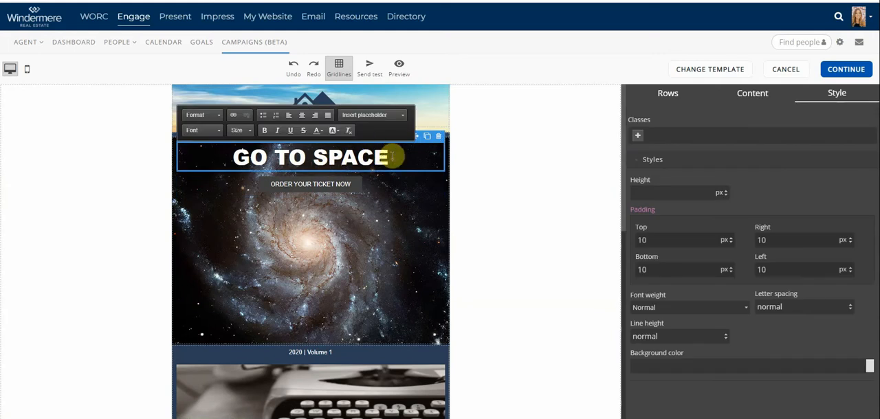
{"action": "left_click_drag", "start_coordinate": [409, 156], "coordinate": [167, 158]}
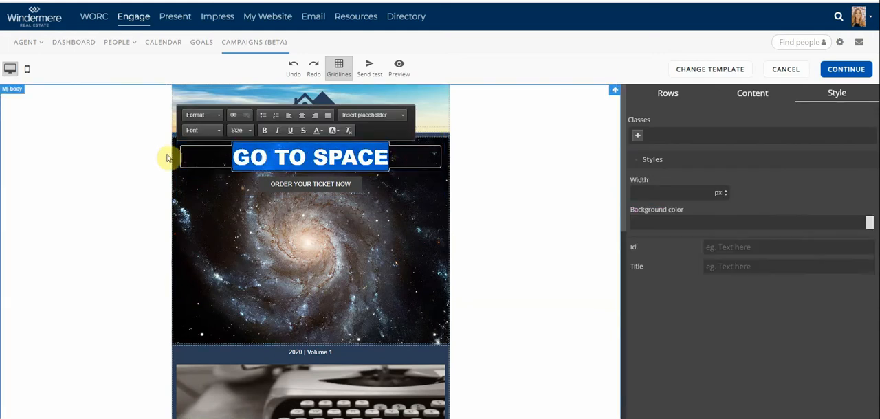
{"action": "type", "text": "W"}
{"action": "type", "text": "ello"}
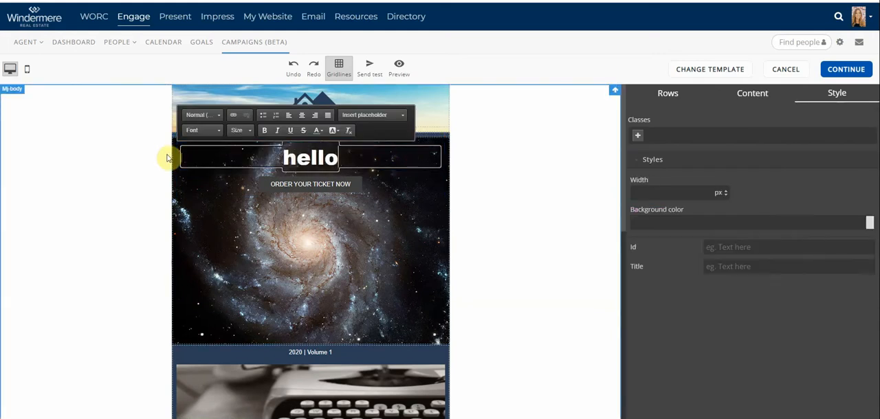
{"action": "left_click", "coordinate": [343, 227]}
Examine the hero button's style settings, including its text color, background color, border and URL
{"action": "left_click", "coordinate": [331, 186]}
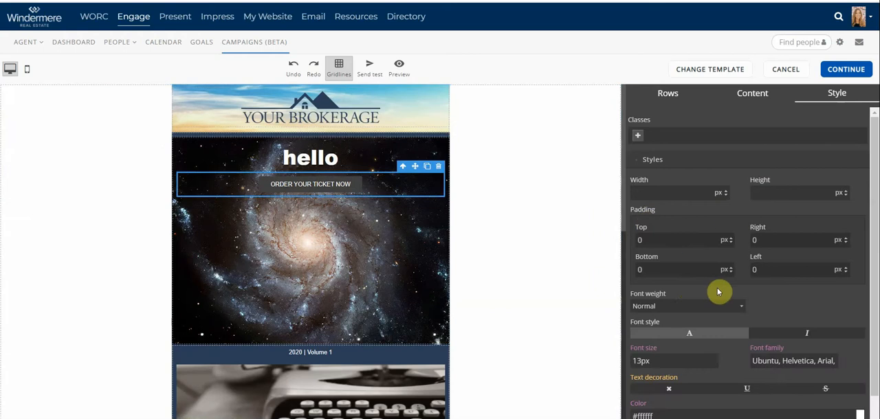
{"action": "scroll", "coordinate": [721, 291], "scroll_direction": "down", "scroll_amount": 2}
{"action": "scroll", "coordinate": [747, 294], "scroll_direction": "up", "scroll_amount": 1}
{"action": "scroll", "coordinate": [747, 294], "scroll_direction": "up", "scroll_amount": 2}
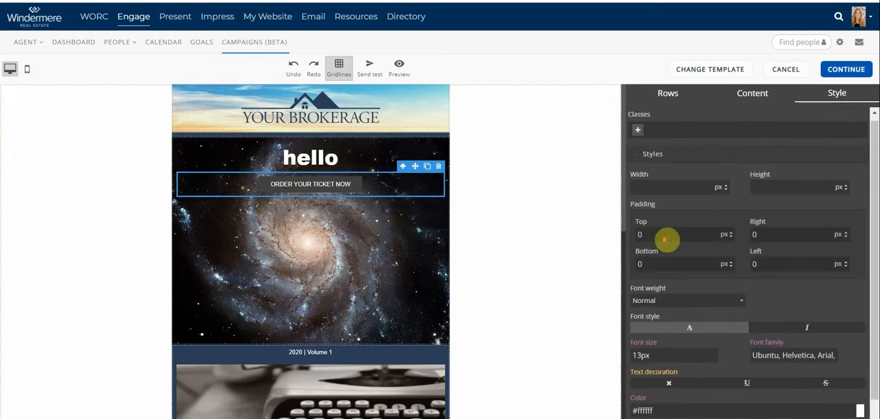
{"action": "scroll", "coordinate": [667, 240], "scroll_direction": "down", "scroll_amount": 1}
{"action": "scroll", "coordinate": [667, 240], "scroll_direction": "up", "scroll_amount": 1}
{"action": "scroll", "coordinate": [721, 257], "scroll_direction": "down", "scroll_amount": 5}
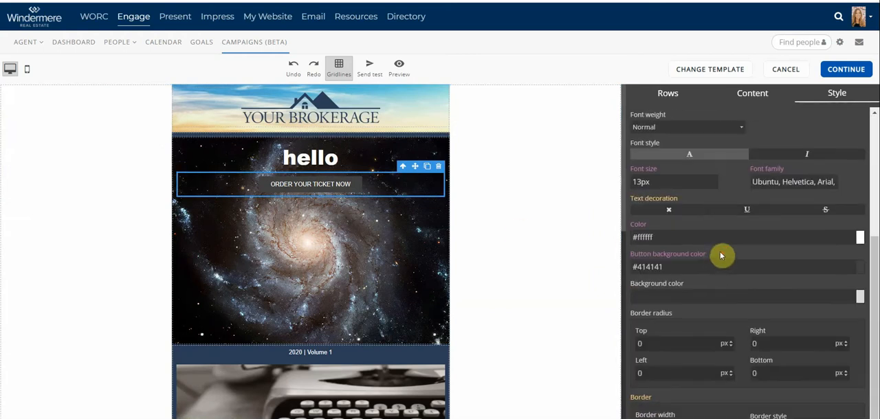
{"action": "scroll", "coordinate": [795, 344], "scroll_direction": "down", "scroll_amount": 2}
{"action": "scroll", "coordinate": [795, 347], "scroll_direction": "down", "scroll_amount": 1}
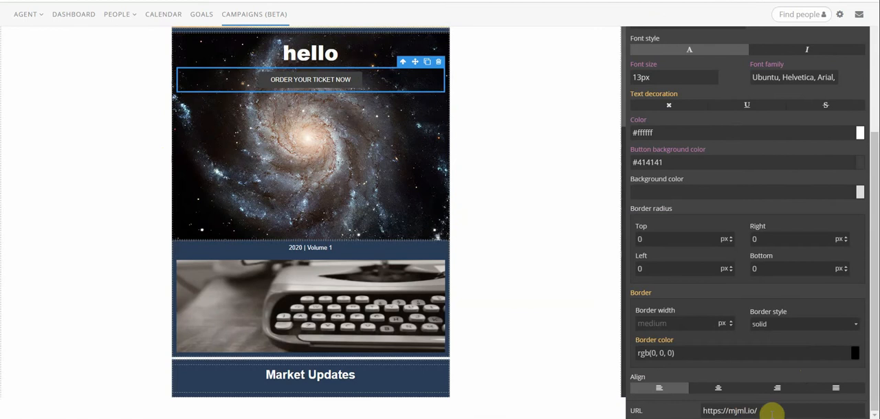
{"action": "left_click_drag", "start_coordinate": [772, 408], "coordinate": [669, 408]}
Change the hero button's text to "click here" and deselect the button
{"action": "left_click", "coordinate": [294, 79]}
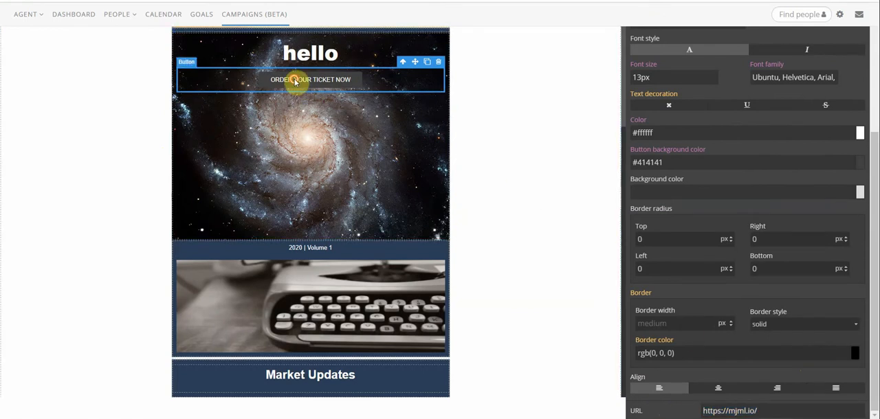
{"action": "type", "text": "click here"}
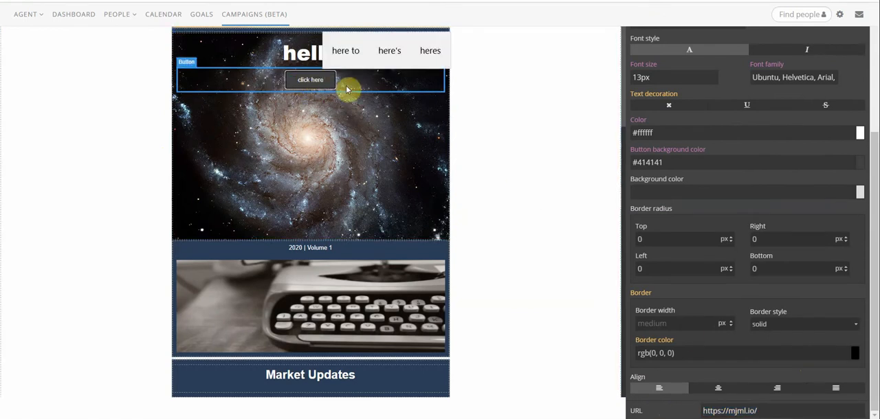
{"action": "left_click", "coordinate": [382, 204]}
{"action": "scroll", "coordinate": [350, 247], "scroll_direction": "up", "scroll_amount": 3}
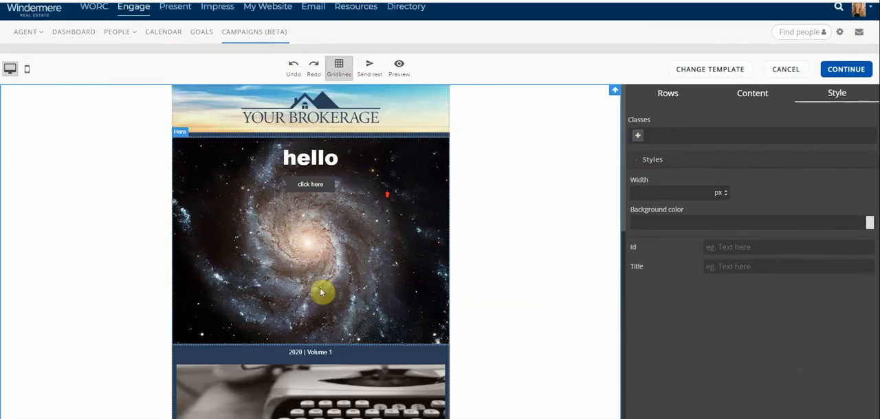
Select the whole Hero block and locate its background image setting
{"action": "left_click", "coordinate": [376, 252]}
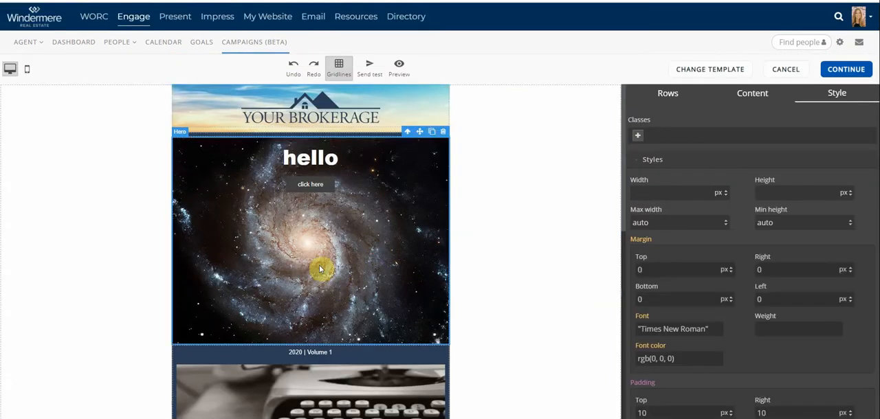
{"action": "scroll", "coordinate": [805, 246], "scroll_direction": "down", "scroll_amount": 5}
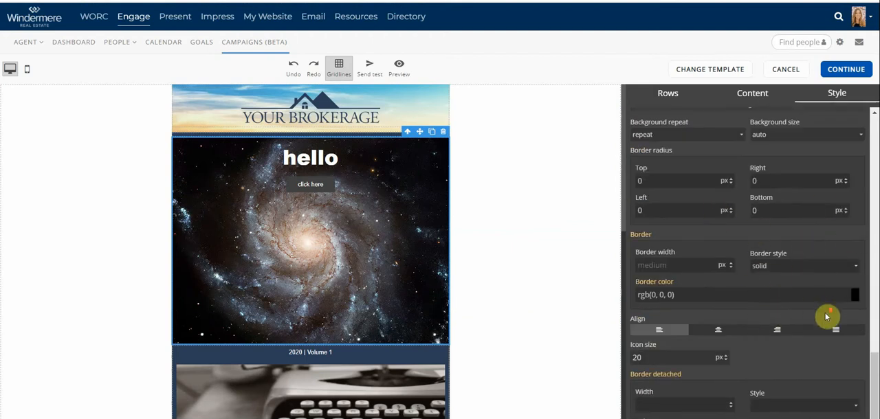
{"action": "scroll", "coordinate": [825, 309], "scroll_direction": "down", "scroll_amount": 2}
{"action": "scroll", "coordinate": [822, 298], "scroll_direction": "up", "scroll_amount": 2}
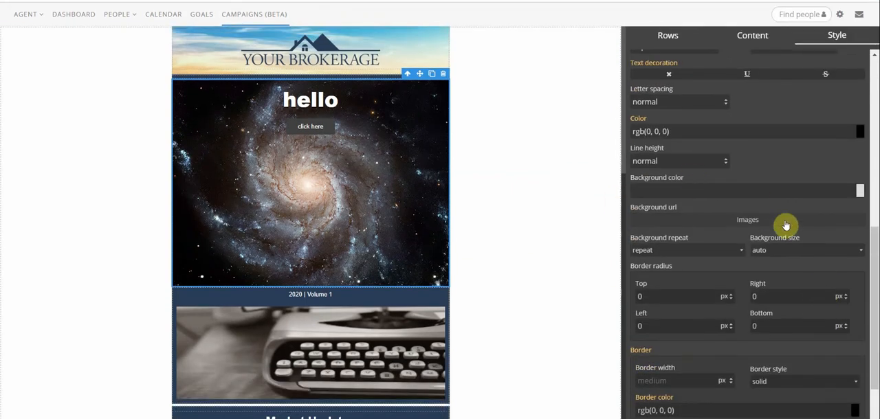
Try to choose the autumn-219972_1280.jpg image as the hero's background
{"action": "left_click", "coordinate": [758, 222]}
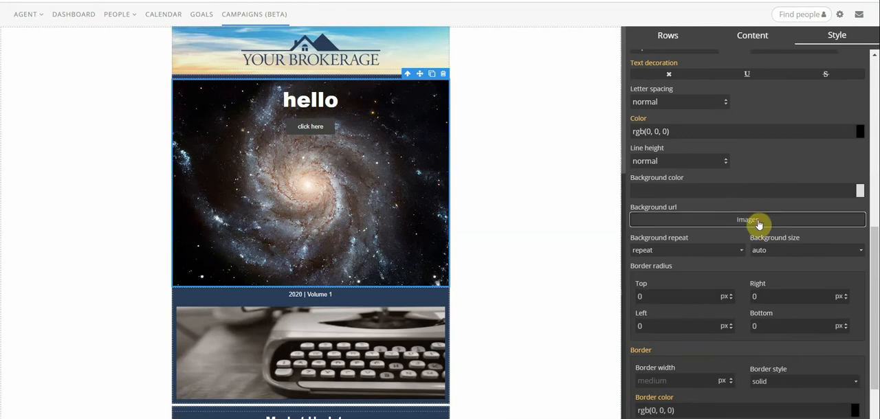
{"action": "scroll", "coordinate": [559, 207], "scroll_direction": "down", "scroll_amount": 3}
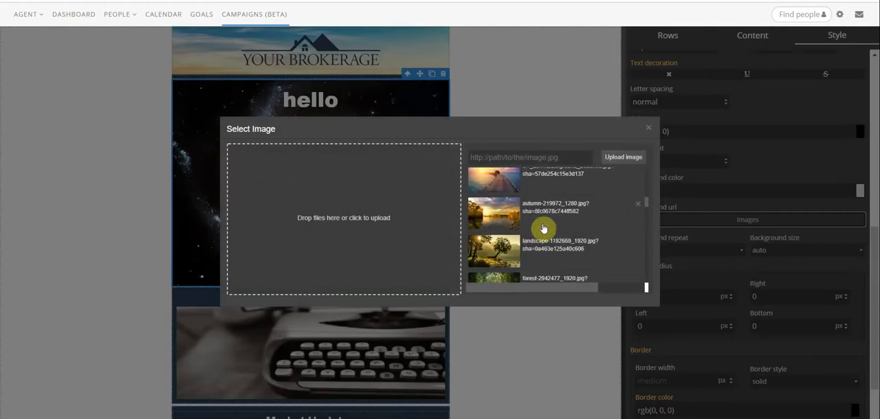
{"action": "left_click", "coordinate": [501, 220]}
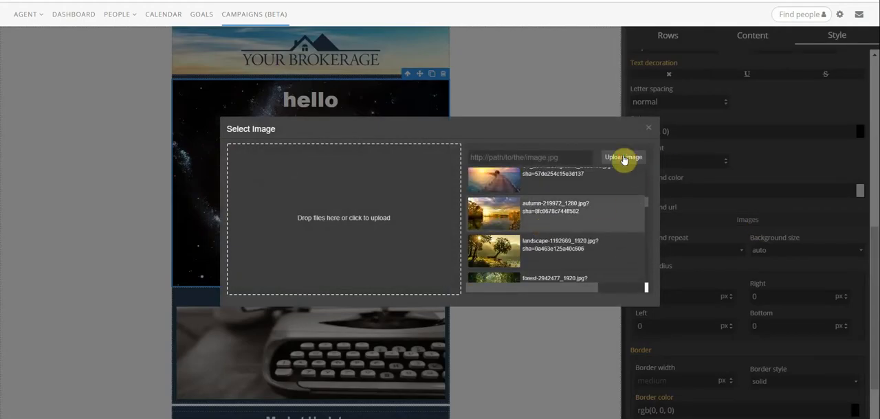
{"action": "left_click", "coordinate": [648, 129]}
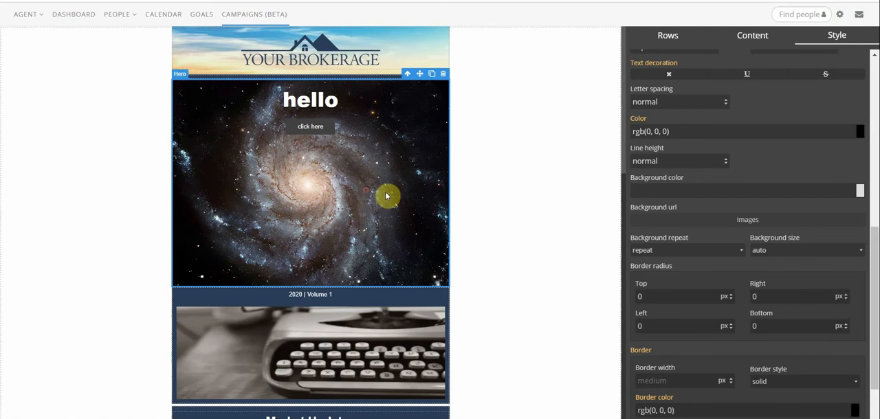
Set the hero's background image to the kitchen interior photo from the image library
{"action": "left_click", "coordinate": [742, 220]}
{"action": "double_click", "coordinate": [474, 264]}
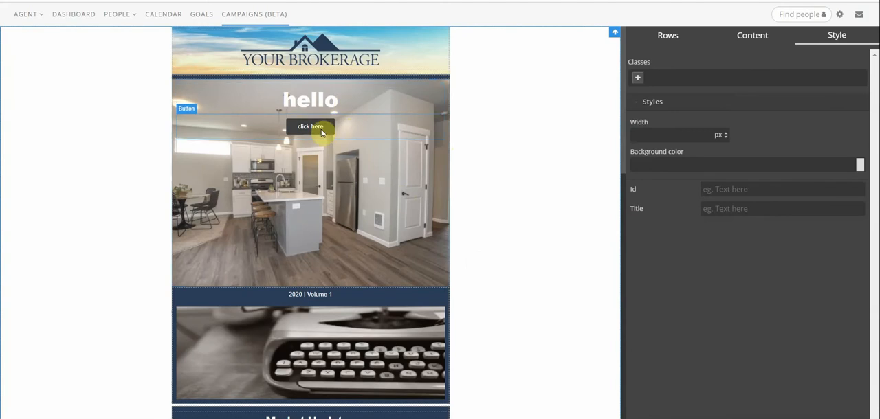
Preview the finished newsletter email from its header to the contact footer, and close the preview
{"action": "scroll", "coordinate": [406, 227], "scroll_direction": "up", "scroll_amount": 2}
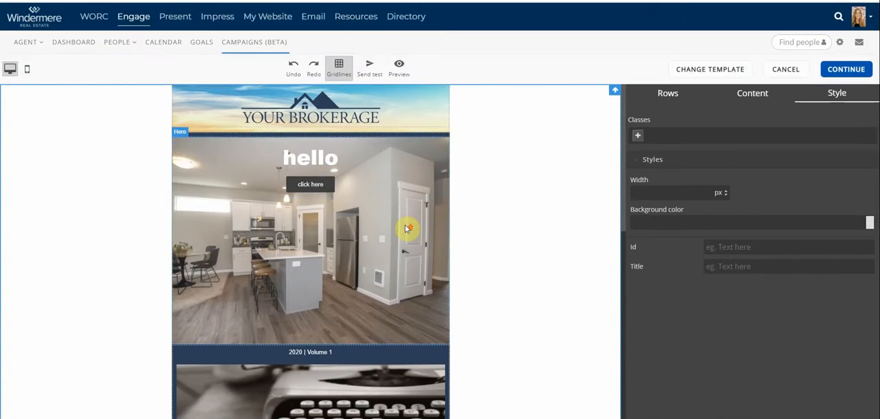
{"action": "scroll", "coordinate": [407, 228], "scroll_direction": "down", "scroll_amount": 3}
{"action": "scroll", "coordinate": [382, 220], "scroll_direction": "down", "scroll_amount": 1}
{"action": "scroll", "coordinate": [394, 220], "scroll_direction": "up", "scroll_amount": 4}
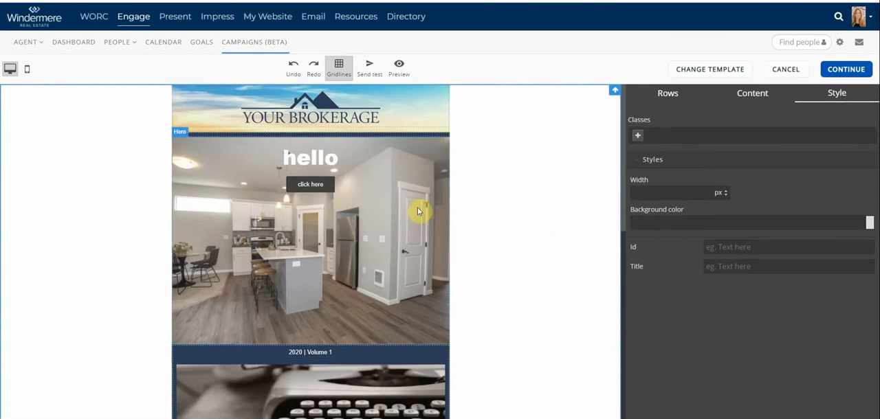
{"action": "left_click", "coordinate": [398, 71]}
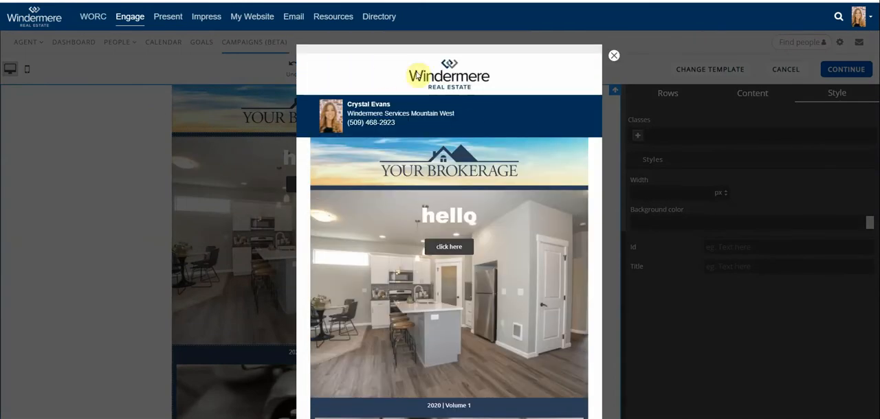
{"action": "scroll", "coordinate": [477, 189], "scroll_direction": "down", "scroll_amount": 6}
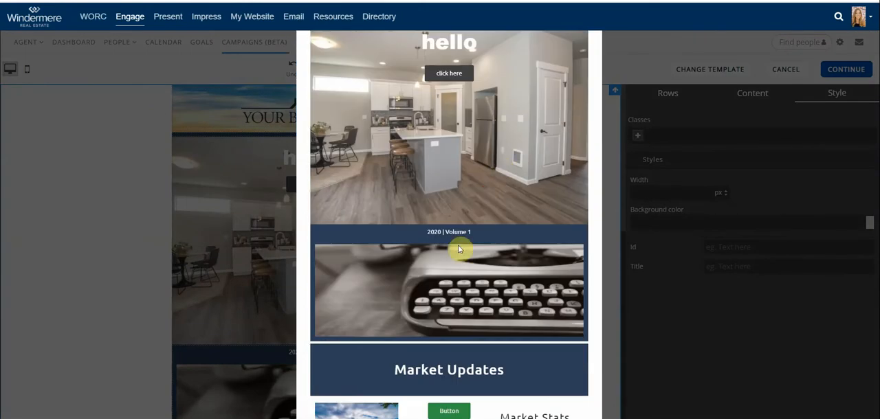
{"action": "scroll", "coordinate": [468, 251], "scroll_direction": "down", "scroll_amount": 5}
{"action": "scroll", "coordinate": [468, 251], "scroll_direction": "down", "scroll_amount": 2}
{"action": "scroll", "coordinate": [468, 251], "scroll_direction": "up", "scroll_amount": 2}
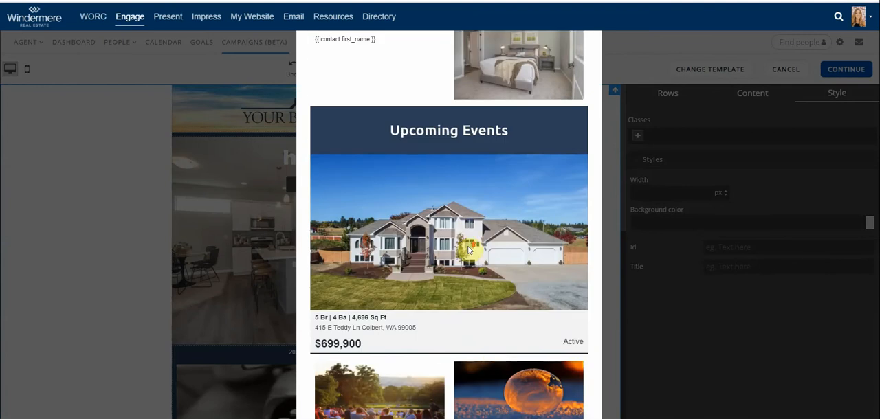
{"action": "scroll", "coordinate": [481, 275], "scroll_direction": "down", "scroll_amount": 5}
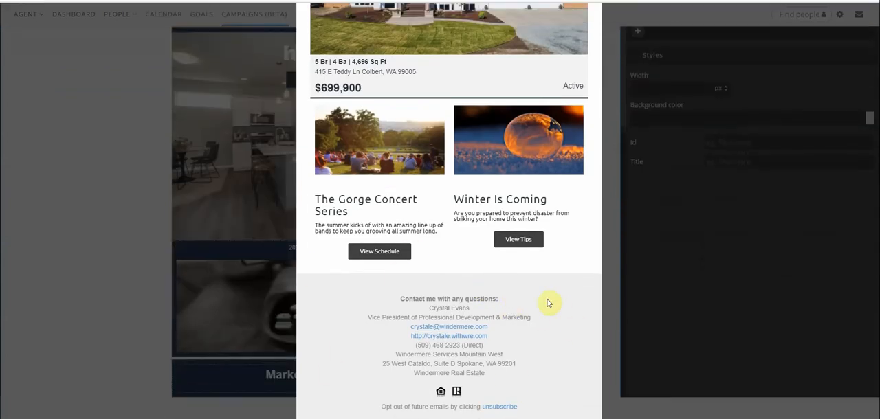
{"action": "scroll", "coordinate": [497, 268], "scroll_direction": "up", "scroll_amount": 15}
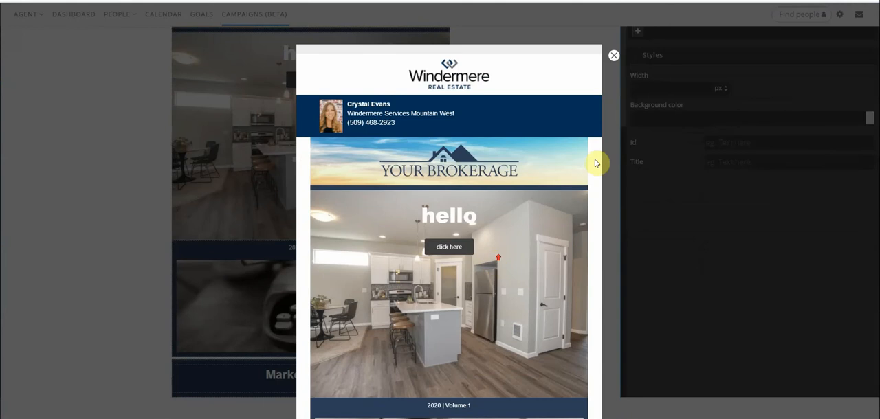
{"action": "left_click", "coordinate": [610, 57]}
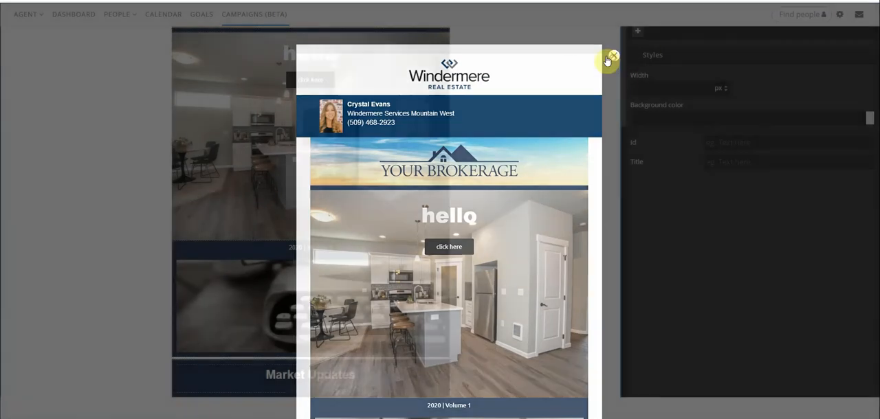
Finish editing the email content, save the Newsletter TEST email, and locate it in the list of saved emails
{"action": "scroll", "coordinate": [690, 128], "scroll_direction": "up", "scroll_amount": 2}
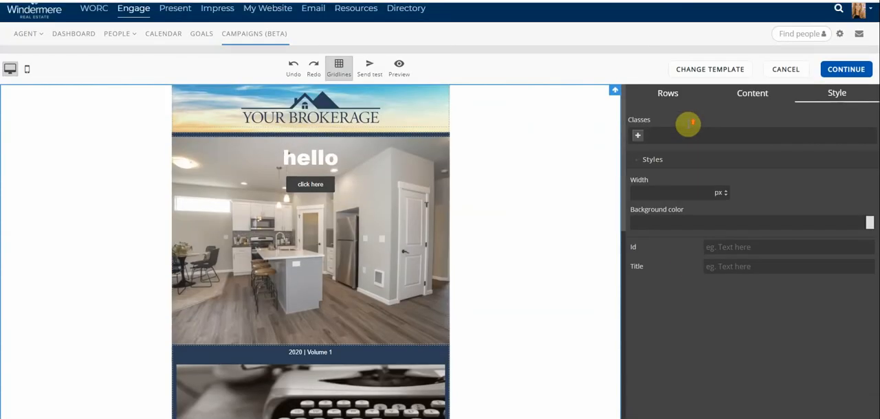
{"action": "left_click", "coordinate": [850, 71]}
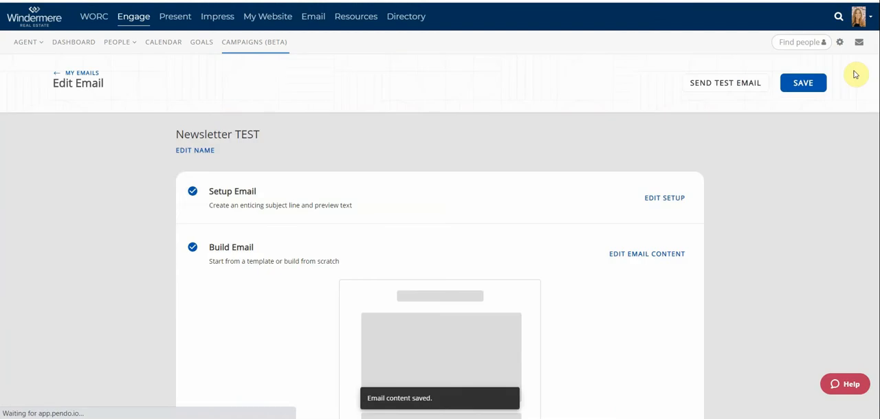
{"action": "left_click", "coordinate": [797, 84]}
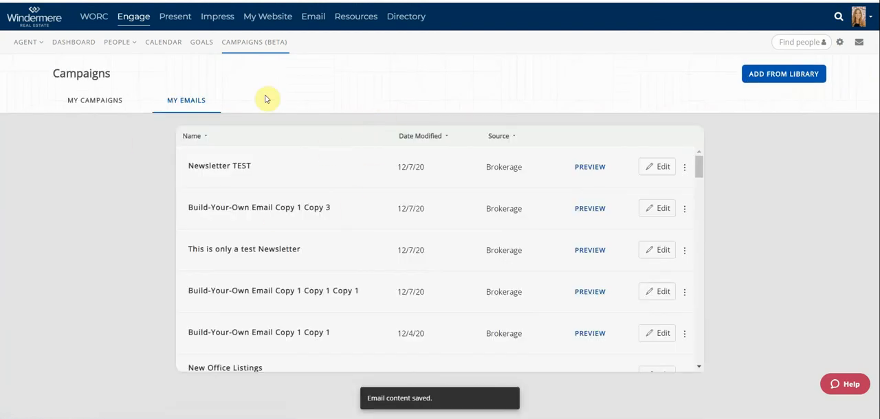
{"action": "mouse_move", "coordinate": [276, 173]}
{"action": "left_mouse_down"}
{"action": "mouse_move", "coordinate": [153, 168]}
{"action": "mouse_move", "coordinate": [265, 178]}
{"action": "left_mouse_up"}
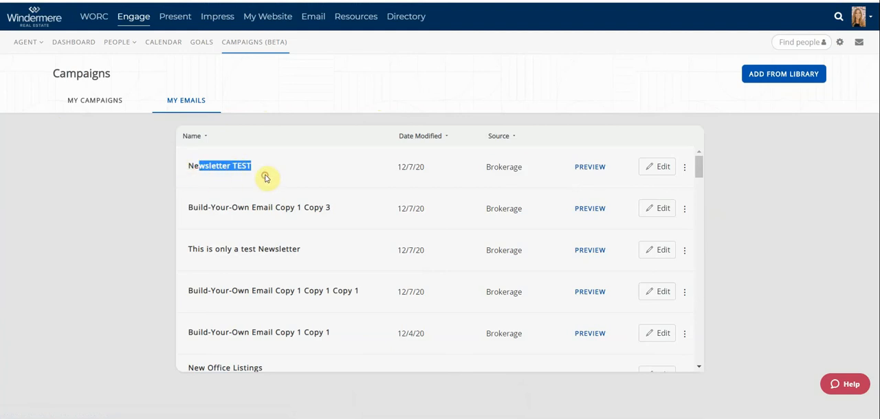
{"action": "left_click", "coordinate": [276, 171]}
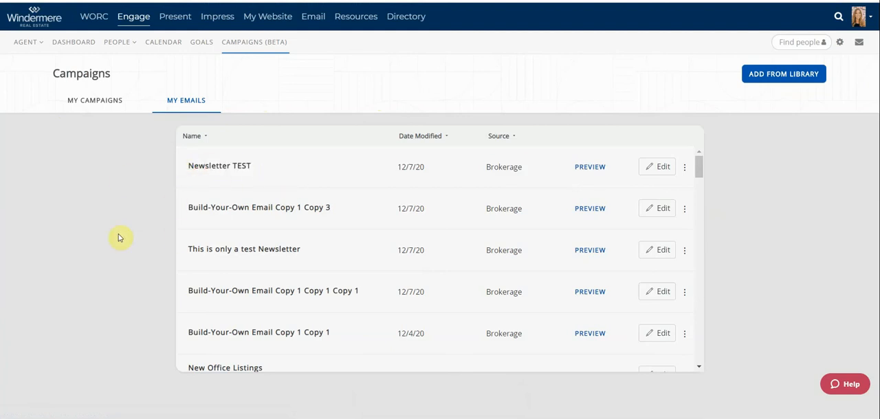